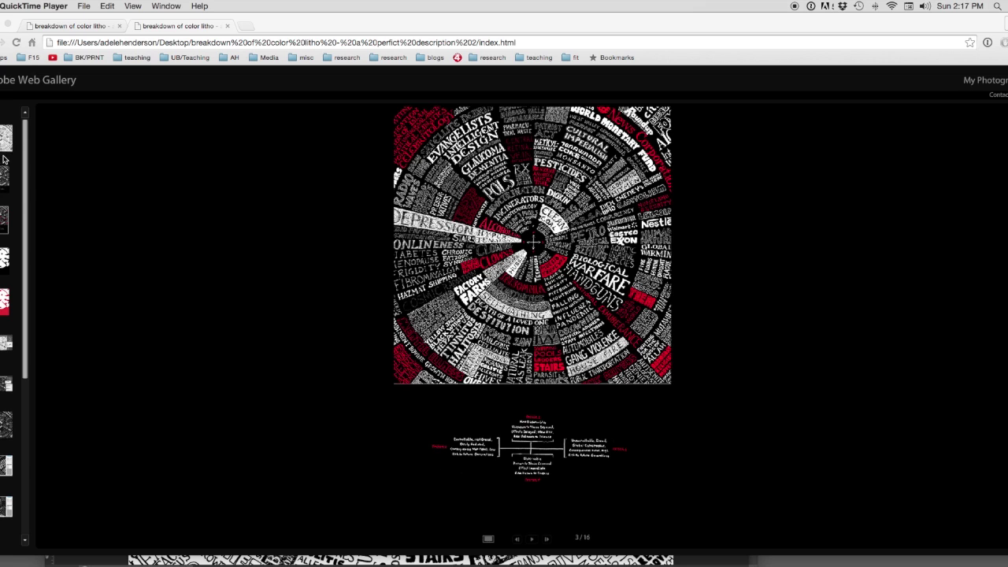
# Step: Flip through the spiral and abstract-shape slides, then show the pencil drawing and the Levels slide
pyautogui.click(4, 178)
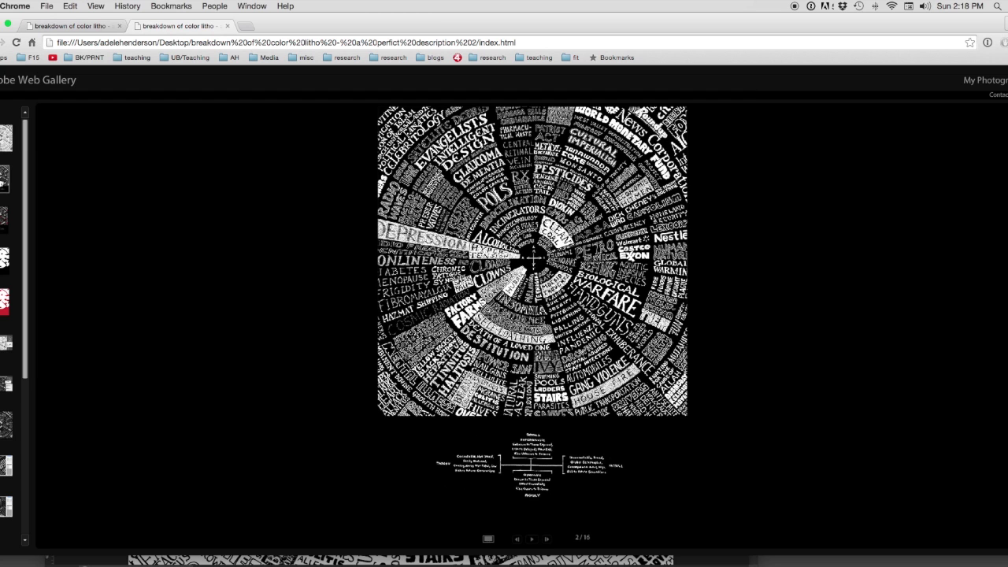
pyautogui.click(3, 258)
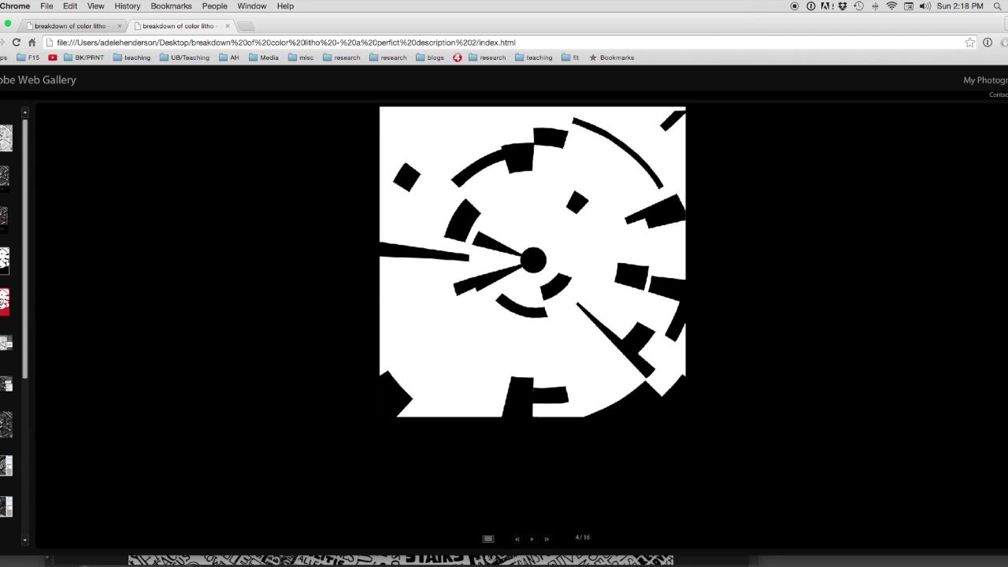
pyautogui.click(4, 302)
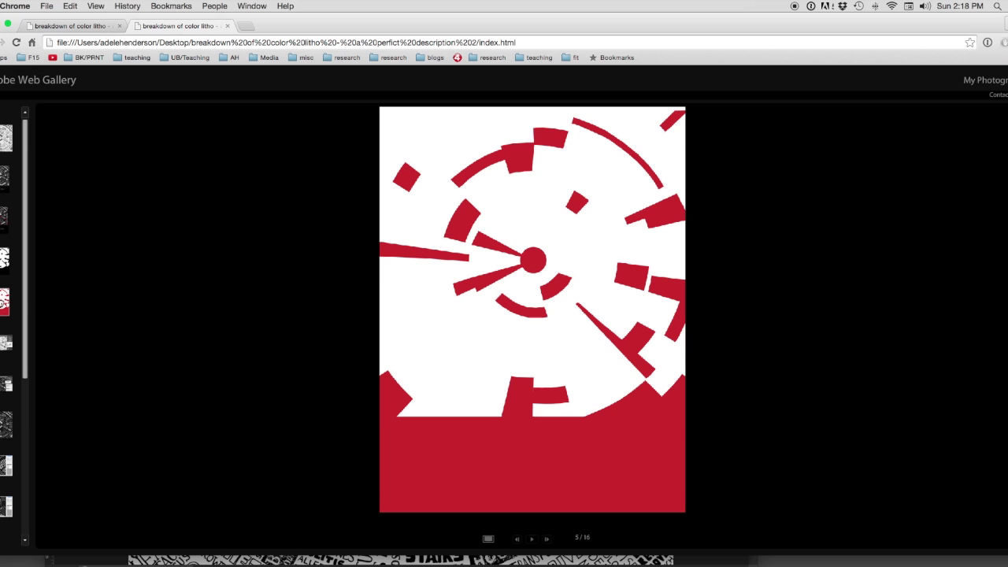
pyautogui.click(5, 179)
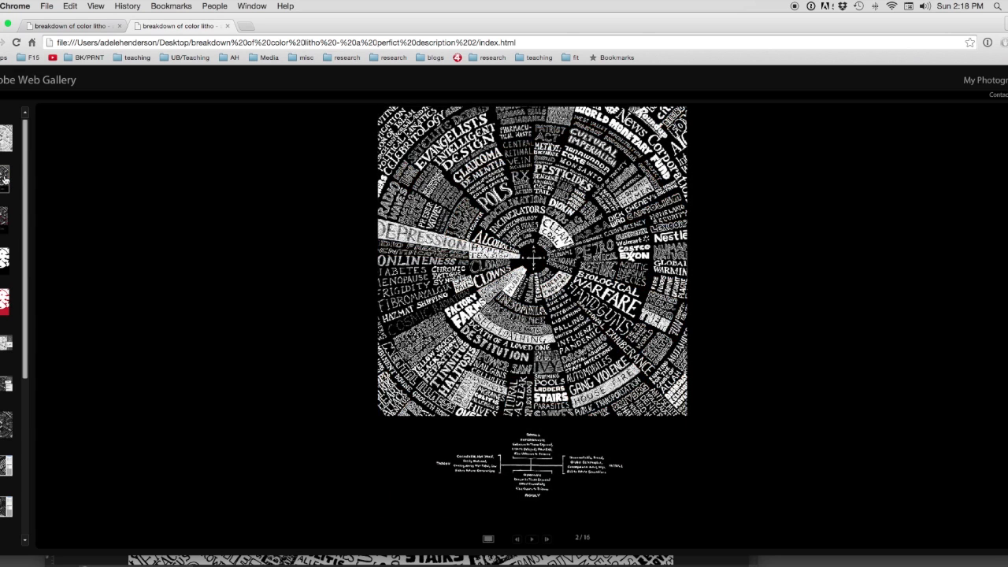
pyautogui.click(4, 221)
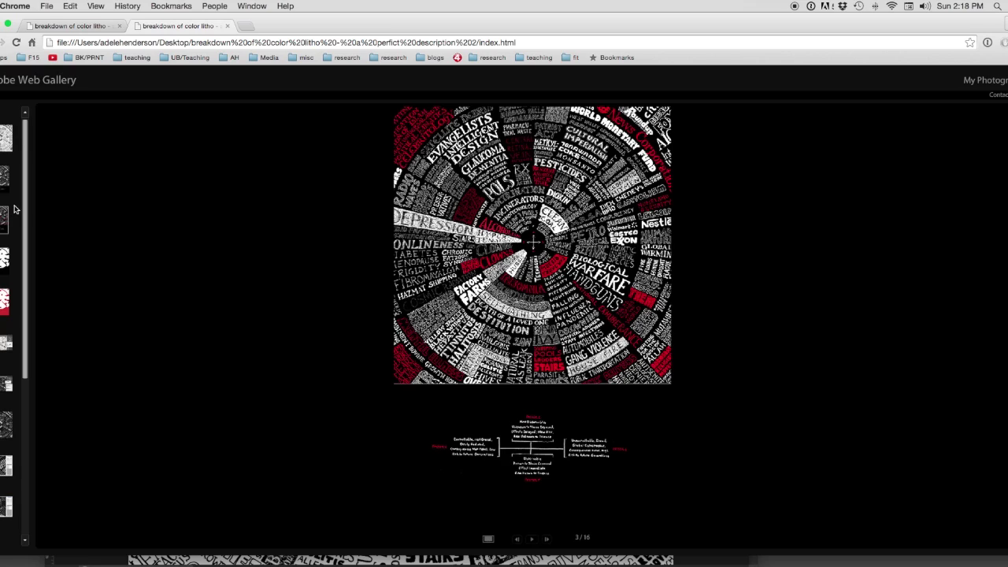
pyautogui.click(4, 141)
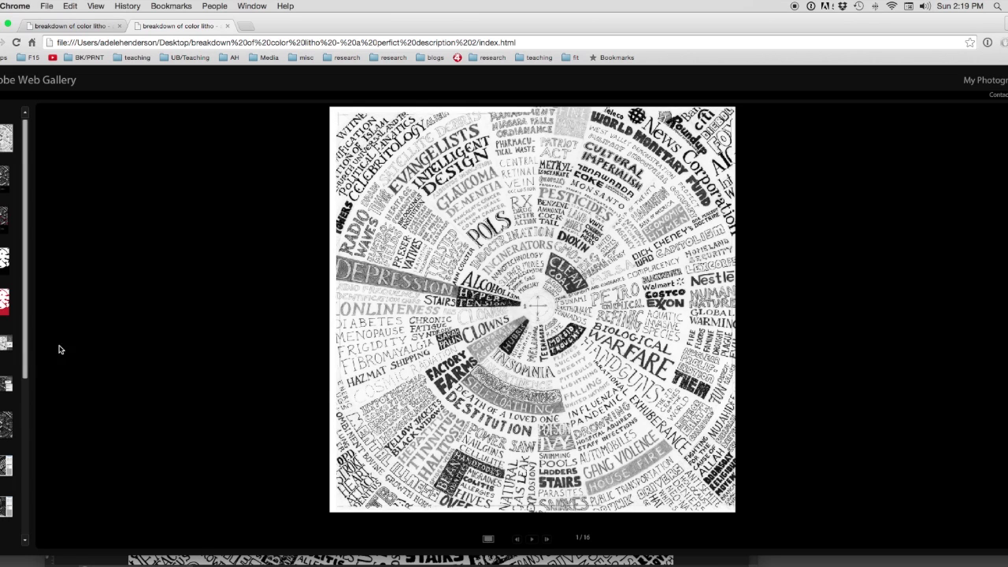
pyautogui.click(7, 345)
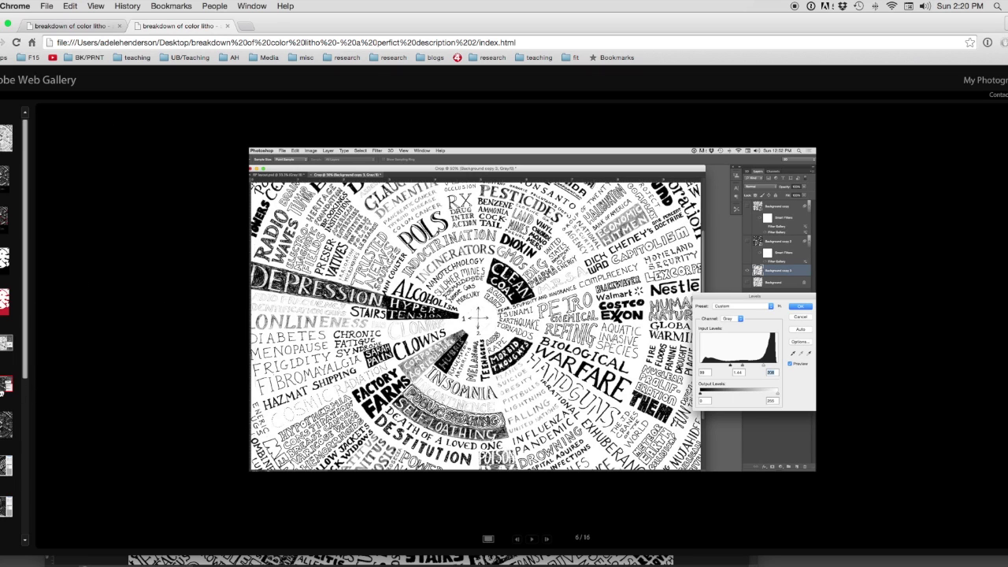
# Step: Show slide 7, the inverted gradient map, then bring teaching image with filers.psd forward
pyautogui.click(10, 386)
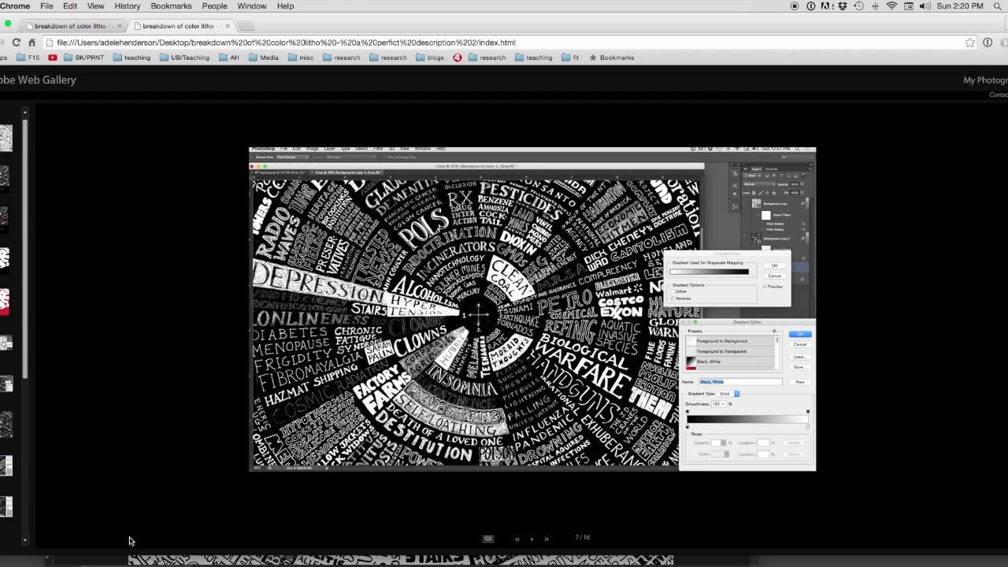
pyautogui.click(105, 558)
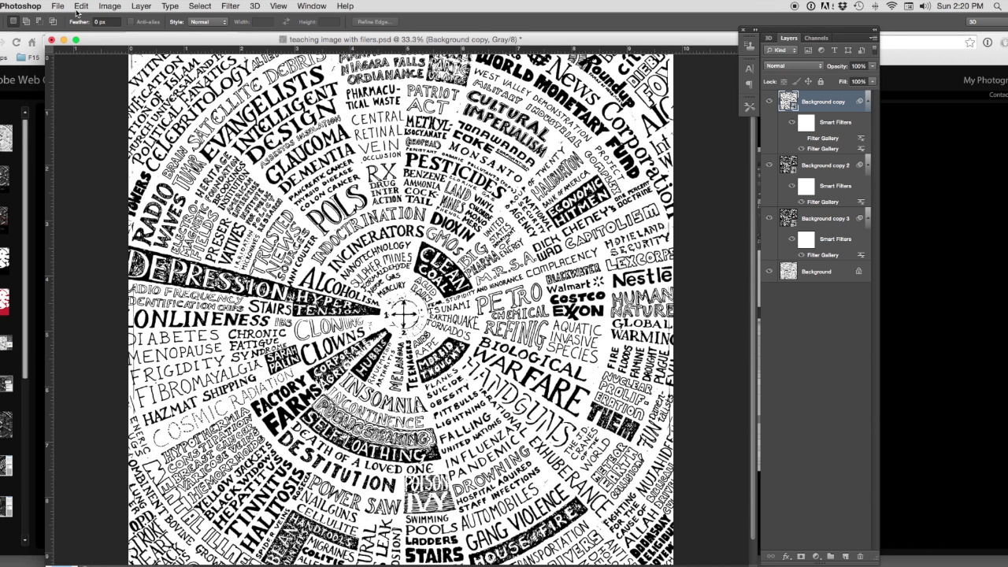
# Step: Look over the Image > Adjustments commands, then return to the gallery's gradient-map slide
pyautogui.click(108, 7)
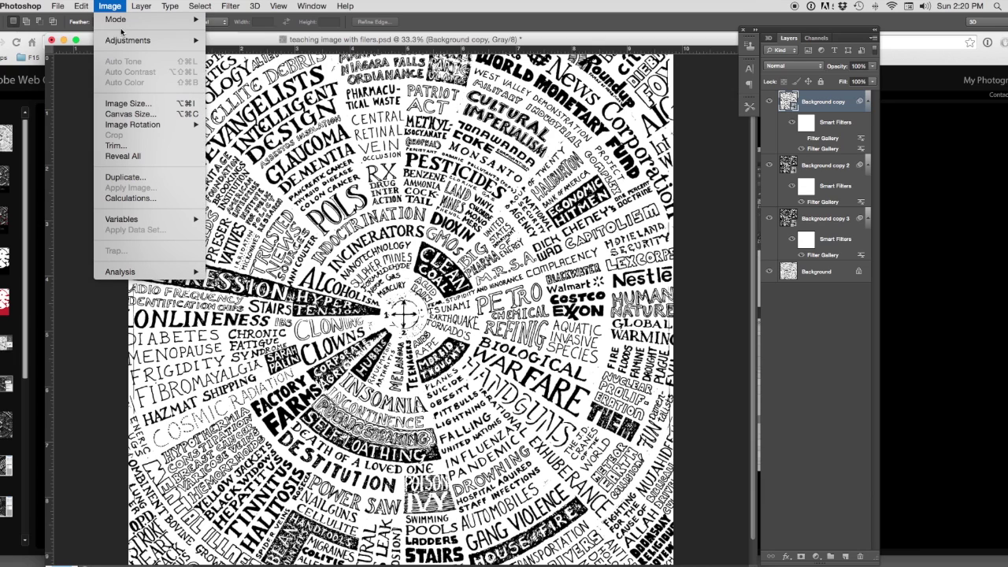
pyautogui.moveTo(126, 39)
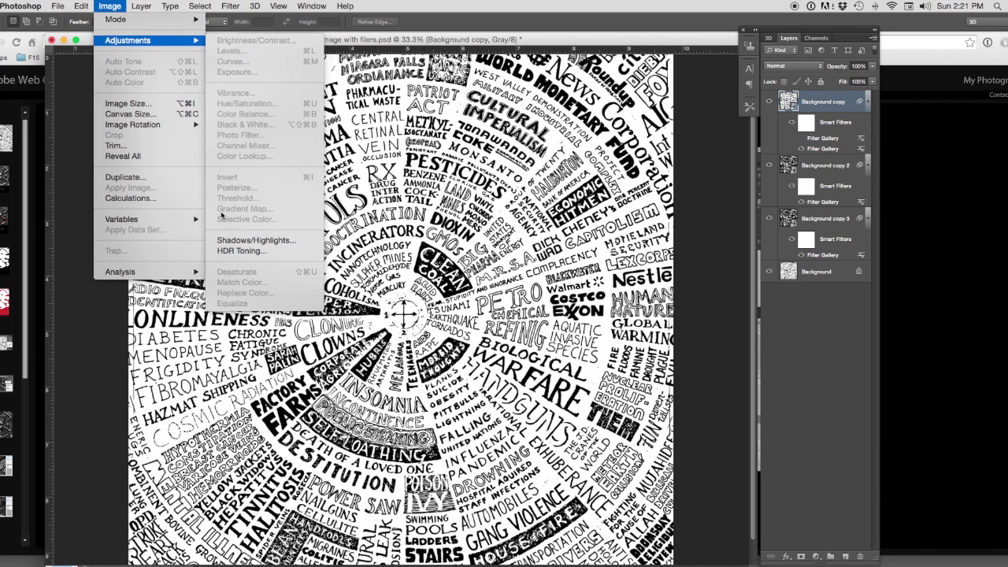
pyautogui.click(34, 274)
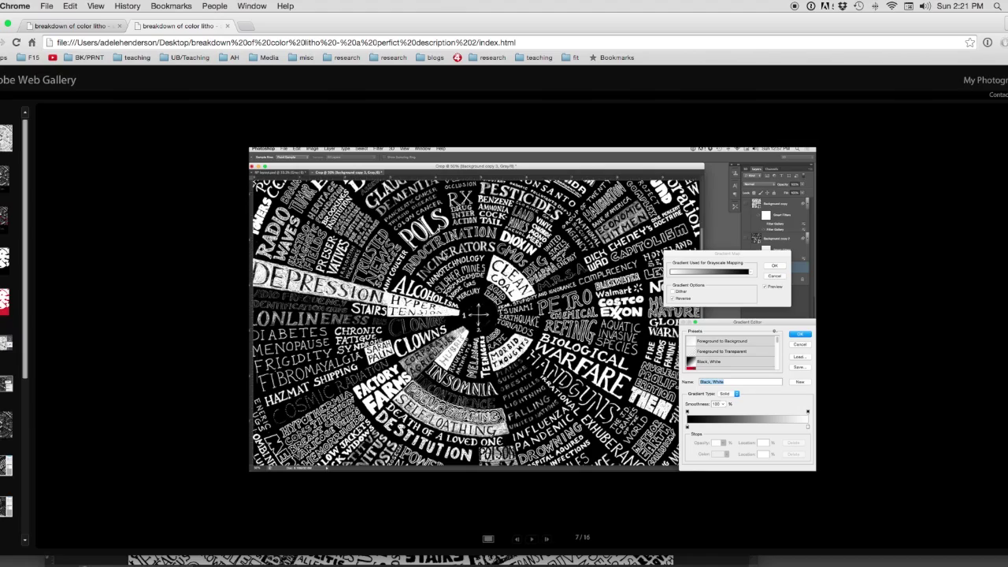
# Step: Advance to slide 9 with the Torn Edges settings and switch back to Photoshop
pyautogui.click(6, 420)
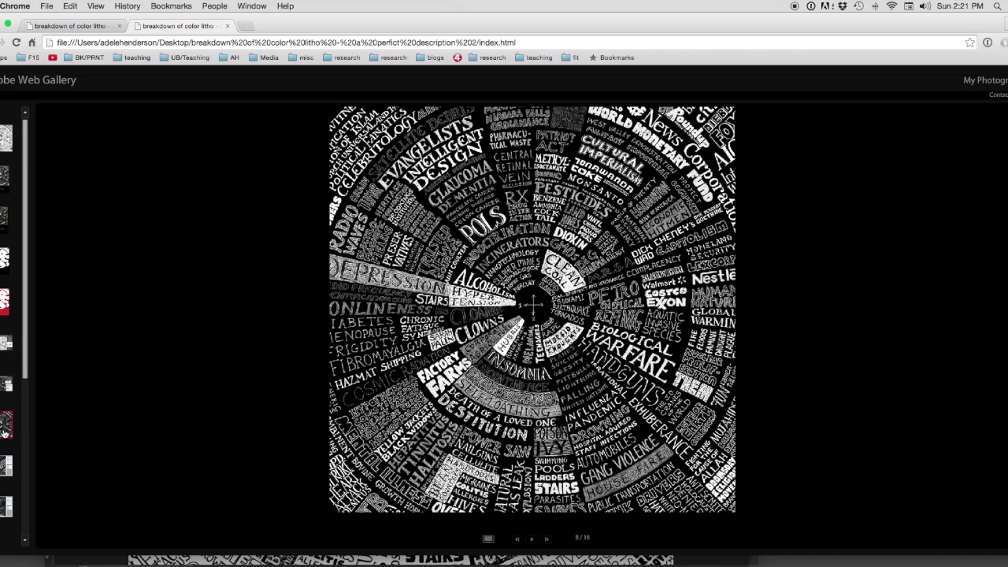
pyautogui.click(5, 466)
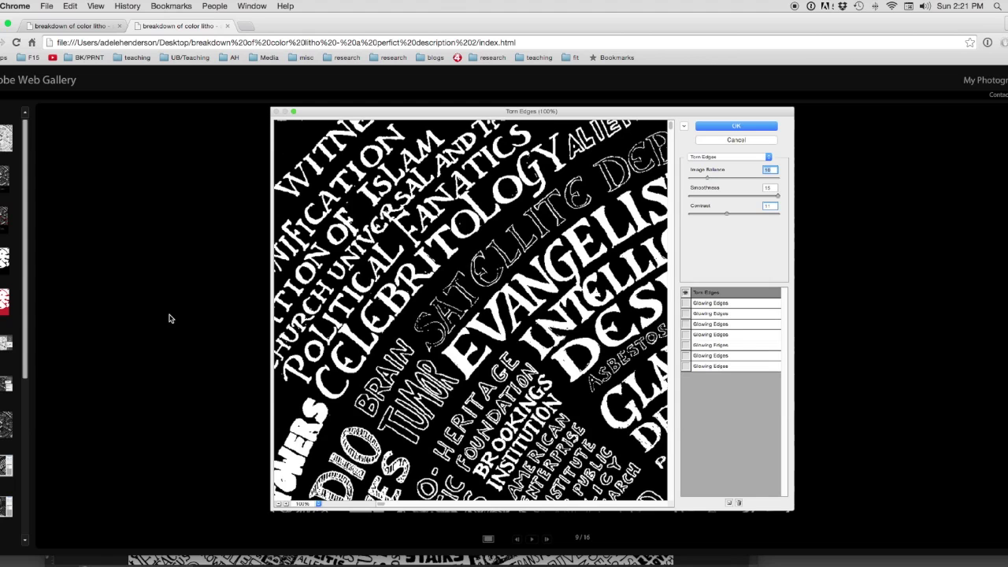
pyautogui.press('super+Tab')
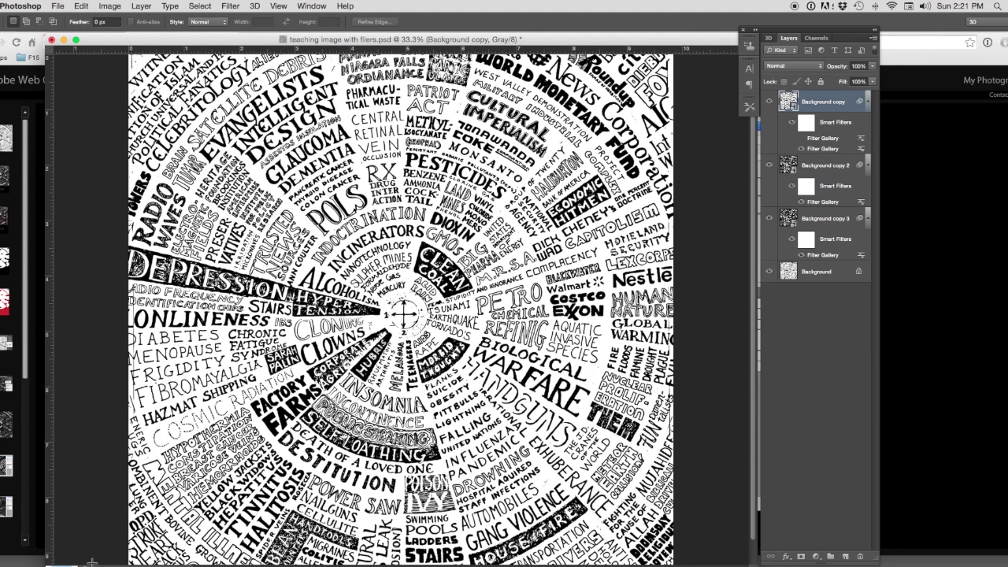
# Step: Look through the Filter menu without applying a filter, then bring up the Layer menu
pyautogui.click(231, 7)
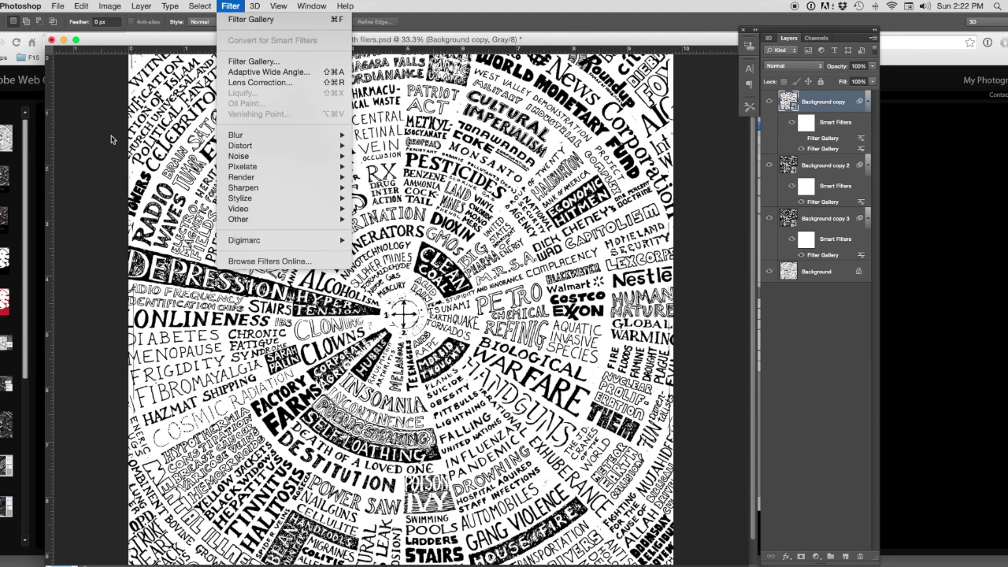
pyautogui.click(737, 169)
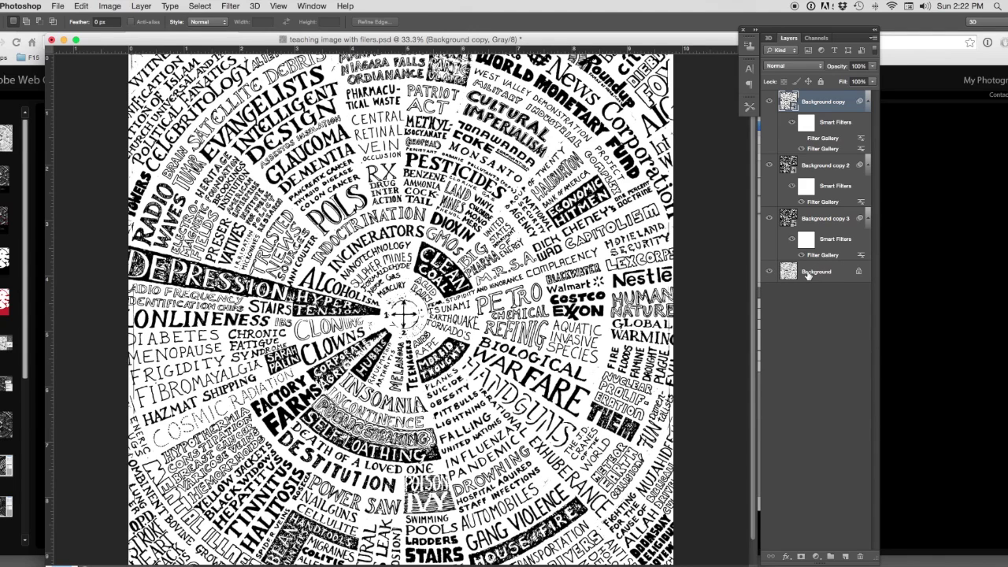
pyautogui.click(142, 6)
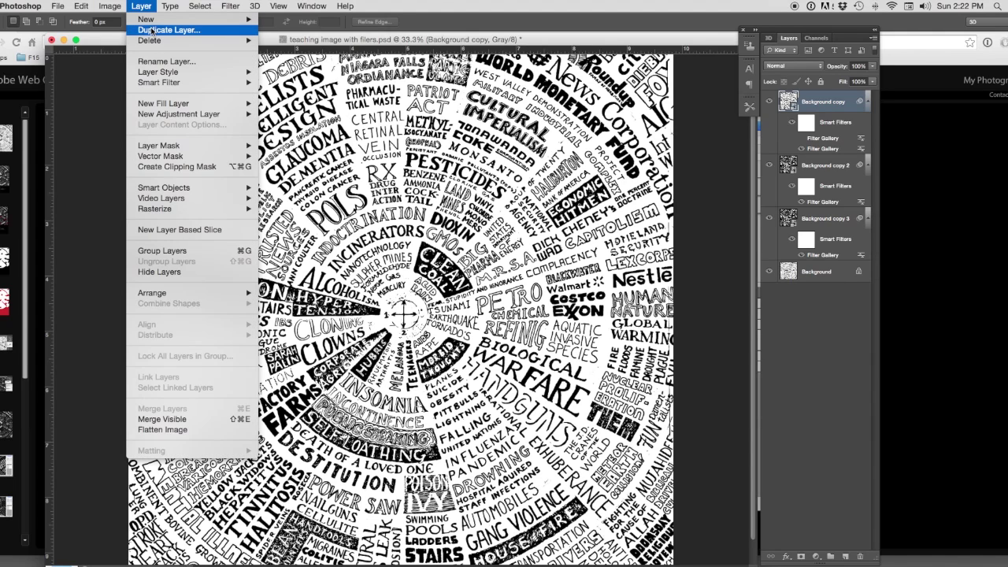
# Step: Hide Background copy, copy 2 and copy 3, and select the original Background layer
pyautogui.click(848, 335)
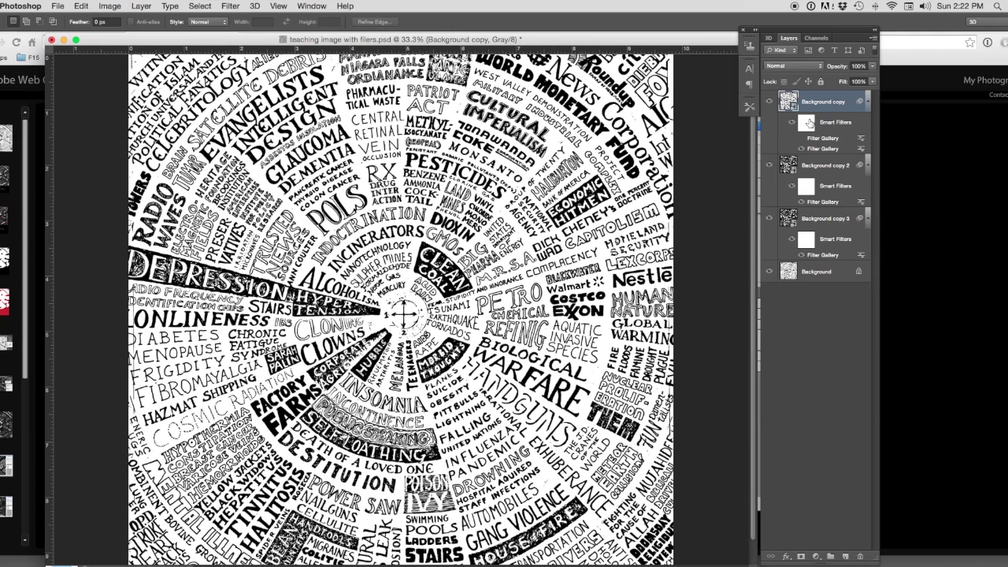
pyautogui.click(769, 102)
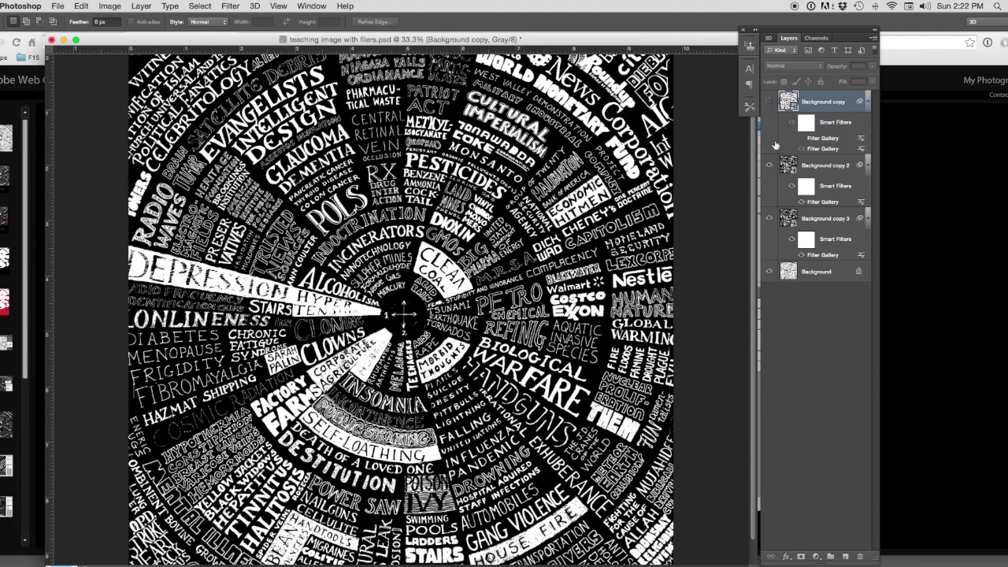
pyautogui.click(770, 166)
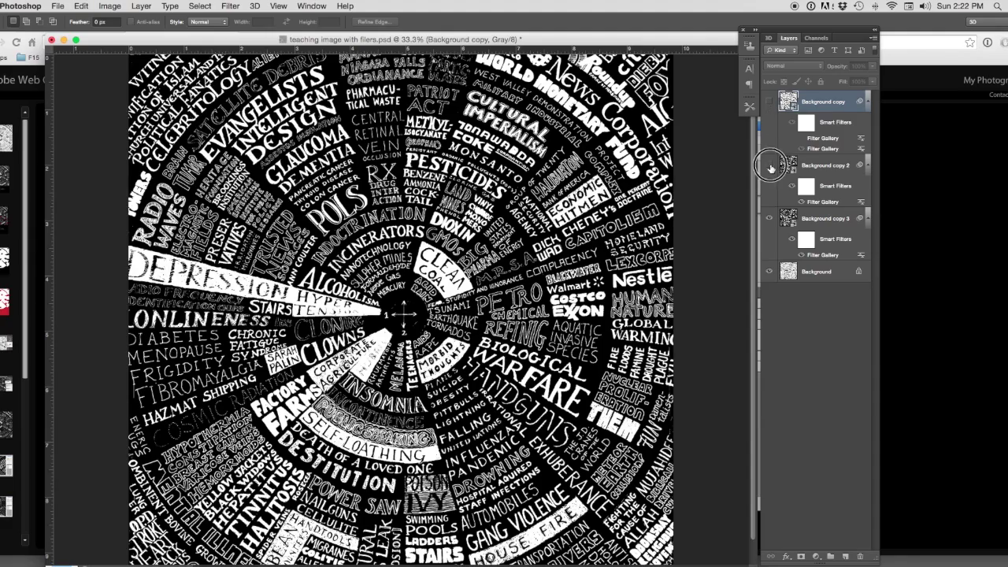
pyautogui.click(770, 221)
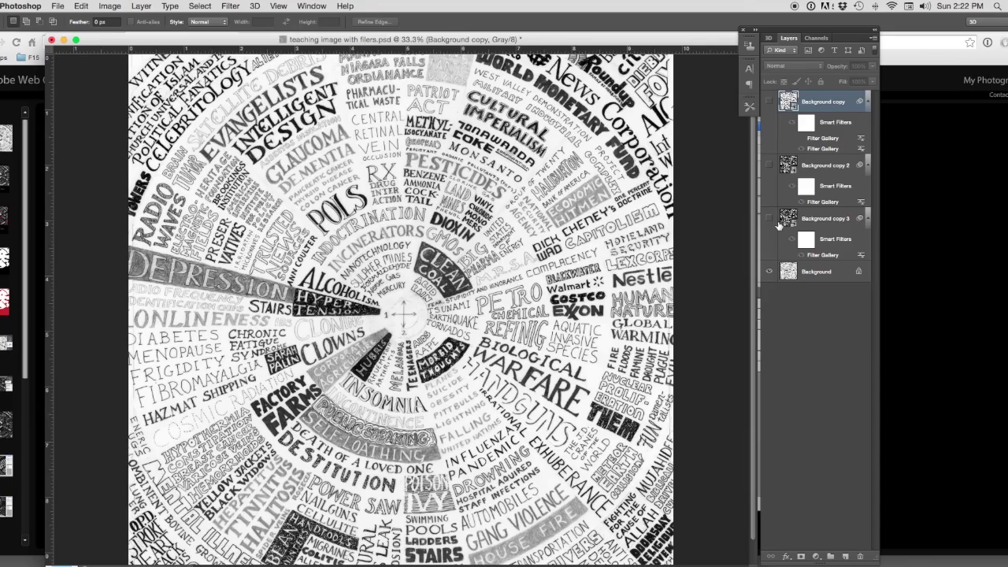
pyautogui.click(769, 220)
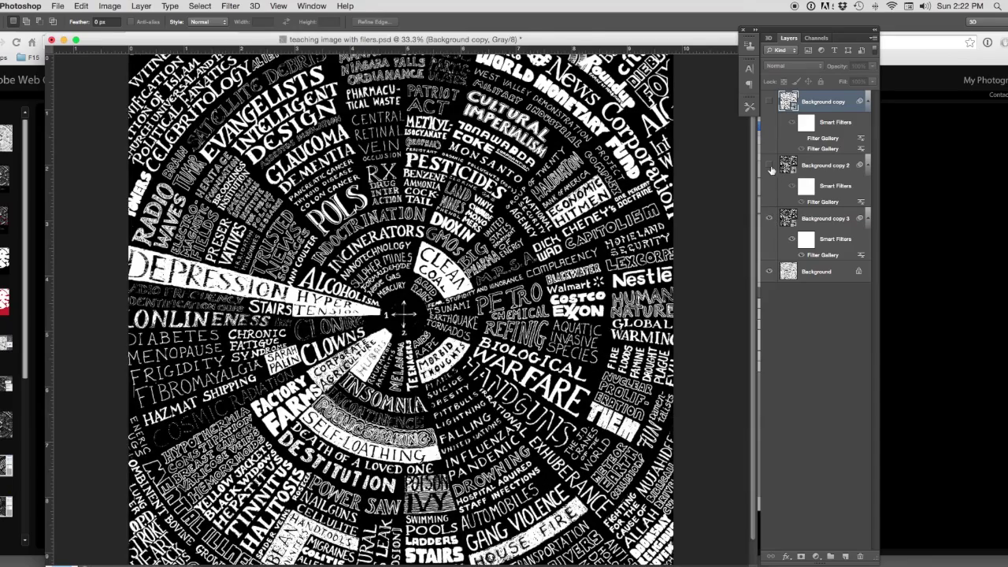
pyautogui.click(769, 219)
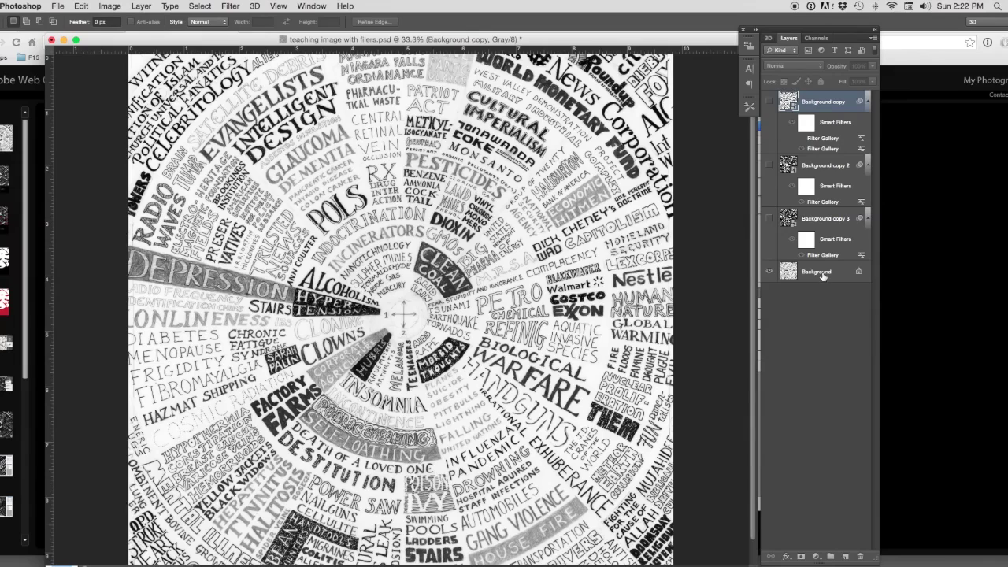
pyautogui.click(823, 273)
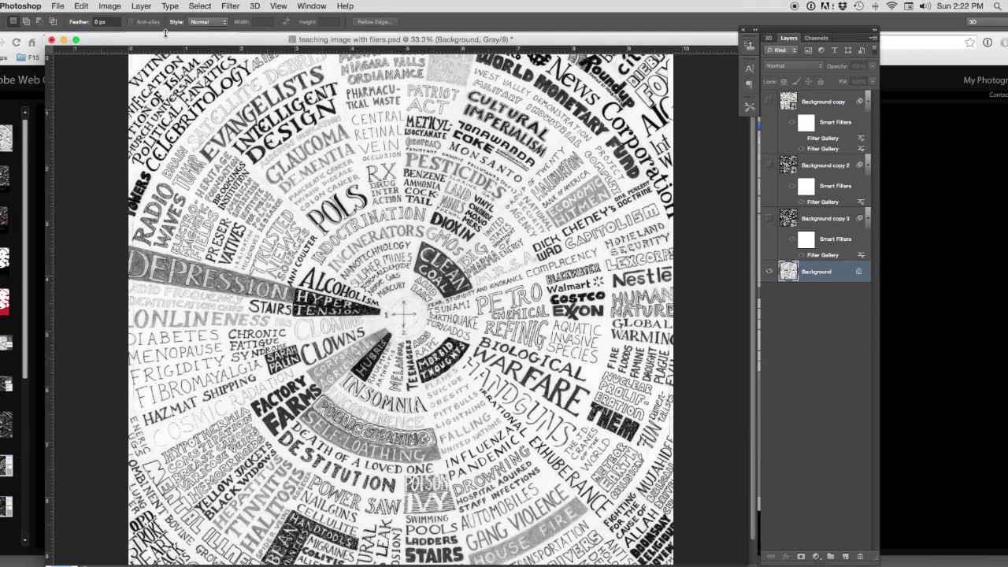
# Step: Duplicate Background as Background copy 4 and convert it for Smart Filters
pyautogui.click(141, 6)
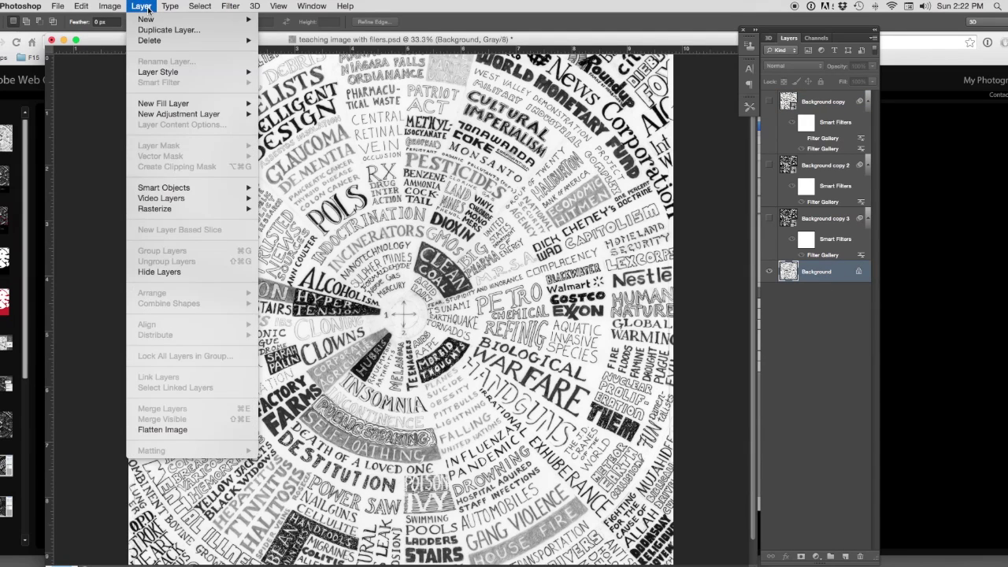
pyautogui.click(150, 29)
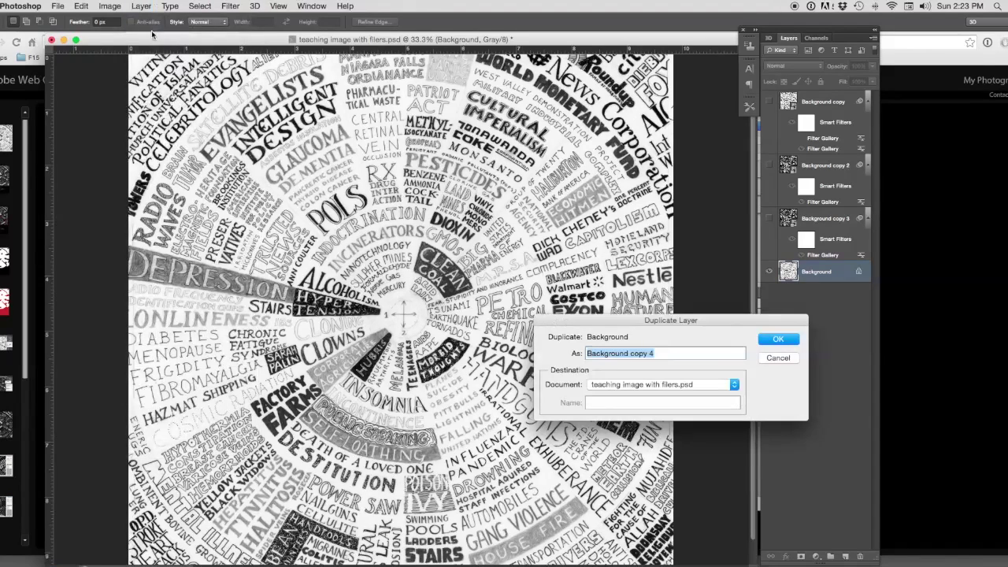
pyautogui.click(777, 343)
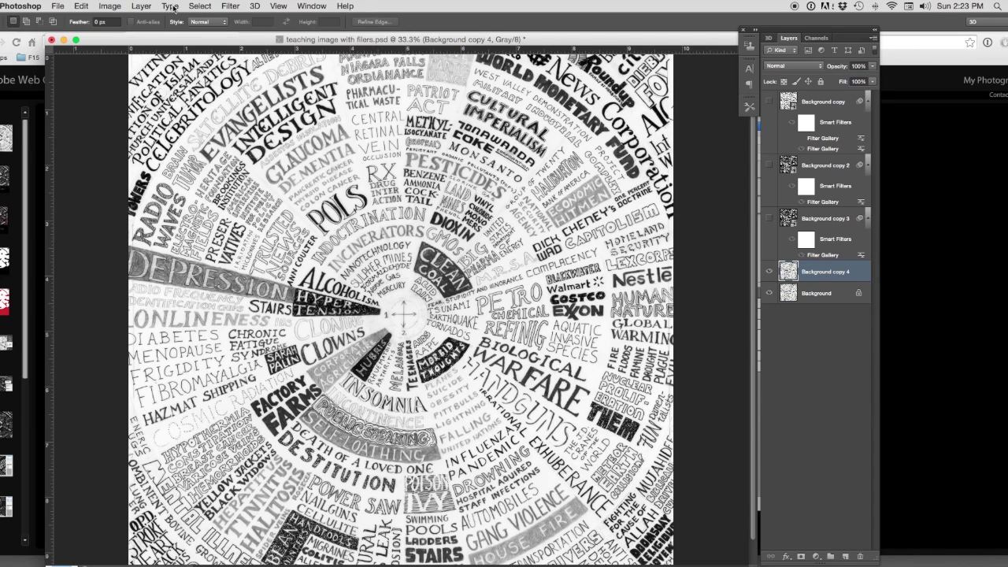
pyautogui.click(229, 7)
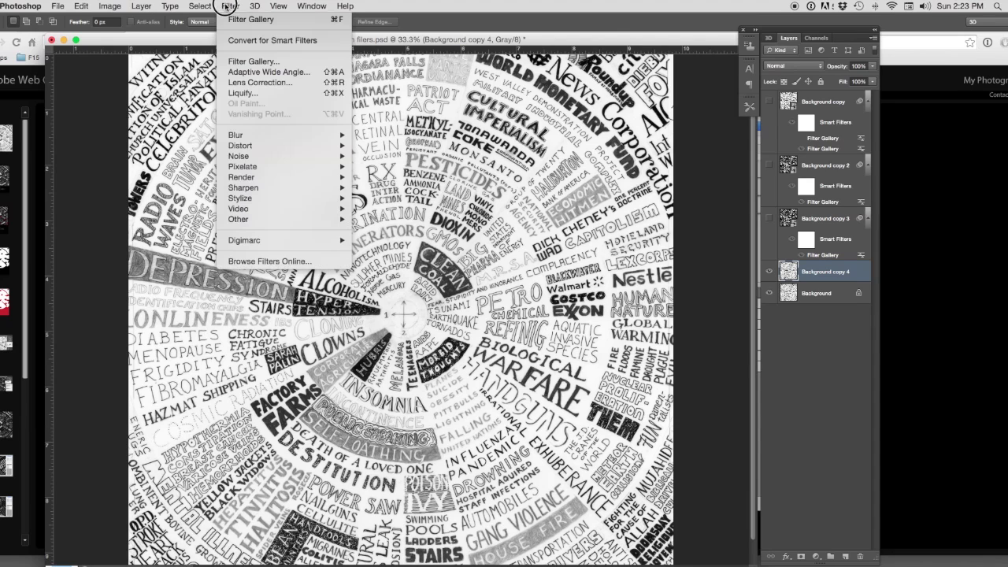
pyautogui.click(245, 41)
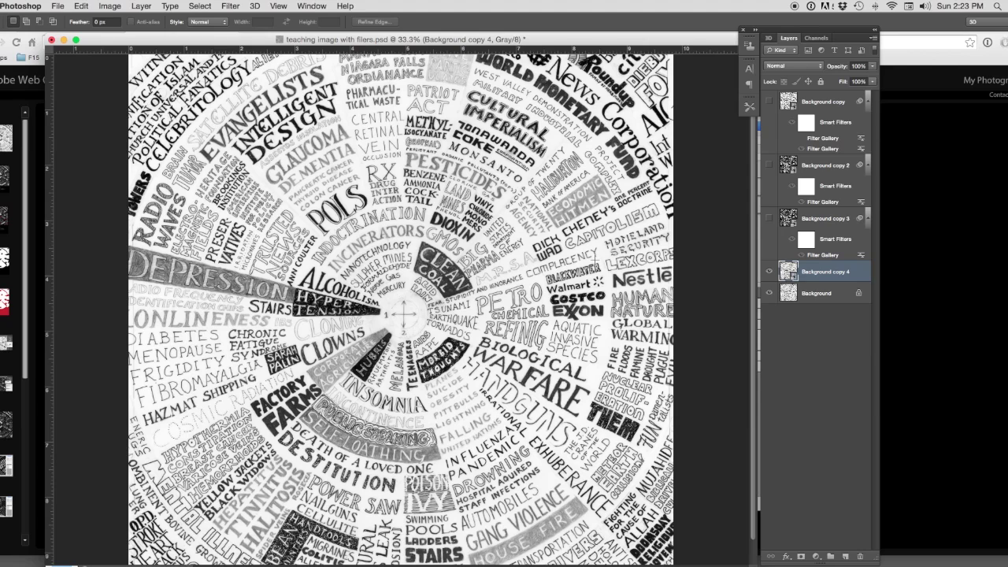
pyautogui.click(230, 8)
# Step: Apply Torn Edges from the Filter Gallery with Image Balance 32, previewed at 50%
pyautogui.click(237, 19)
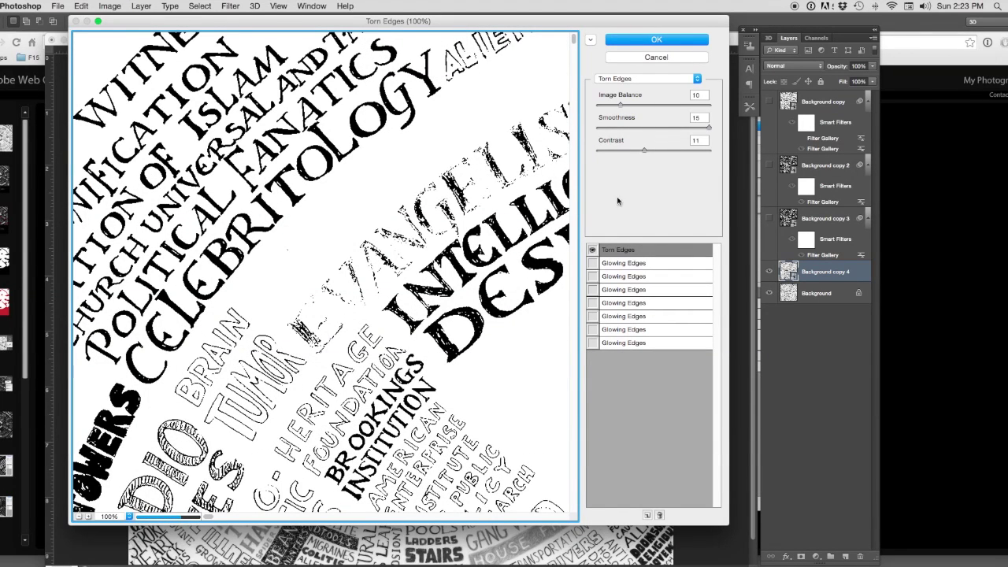
pyautogui.moveTo(622, 105); pyautogui.dragTo(669, 105)
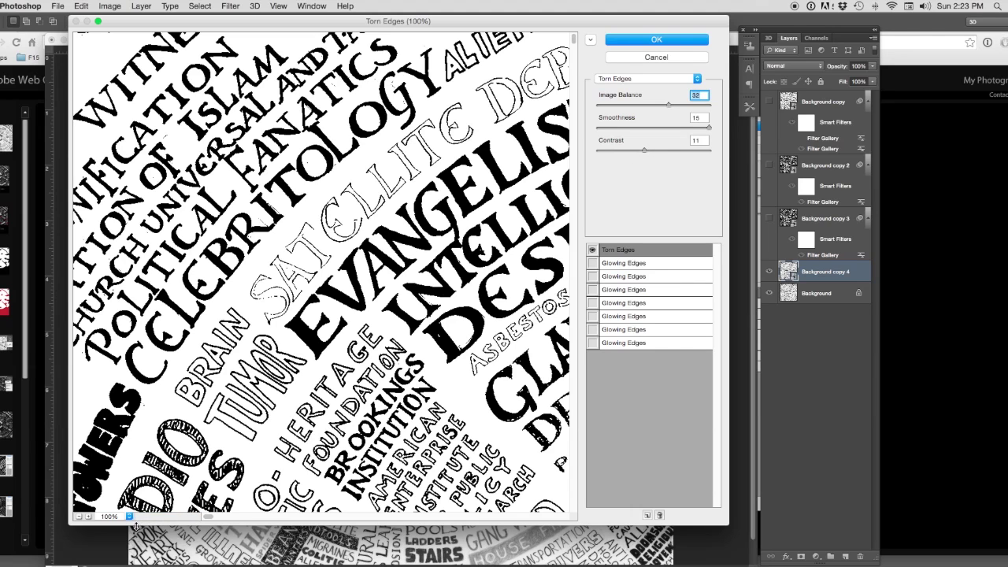
pyautogui.click(78, 517)
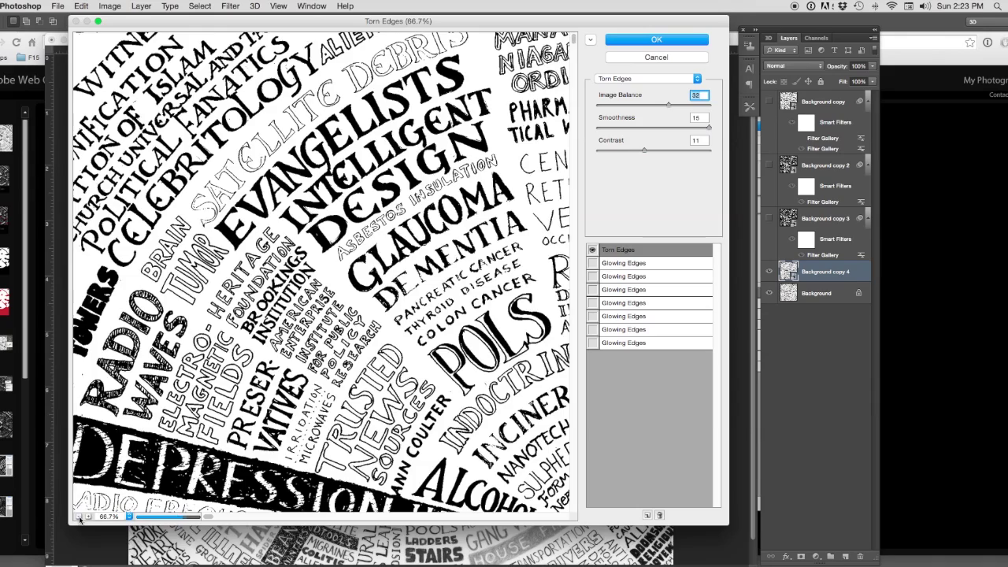
pyautogui.click(79, 517)
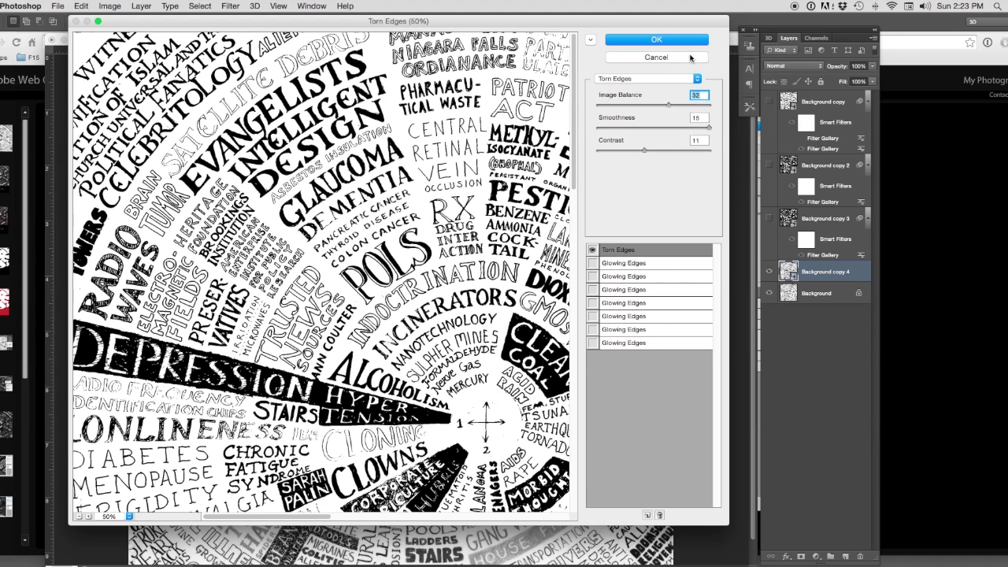
pyautogui.click(668, 42)
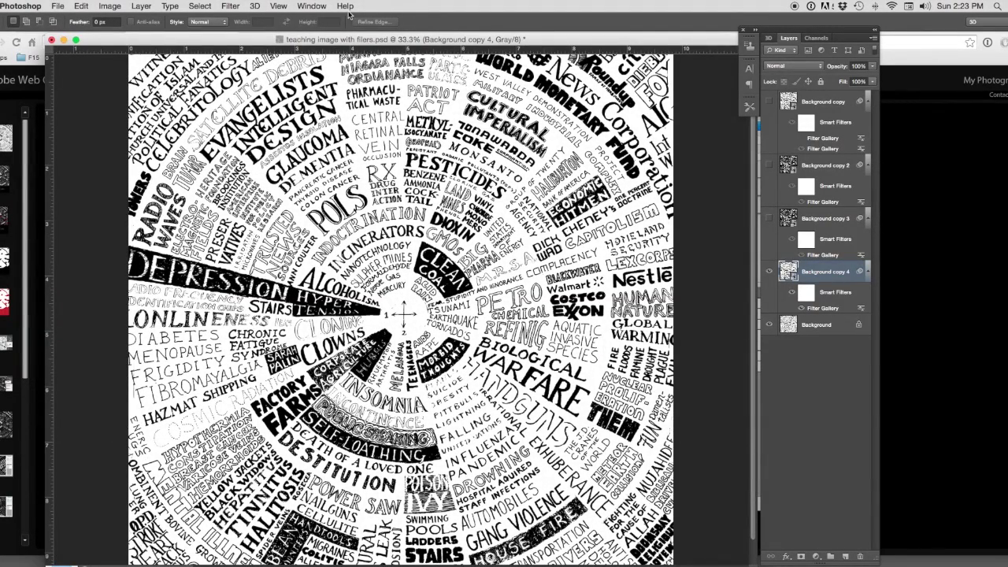
pyautogui.click(141, 6)
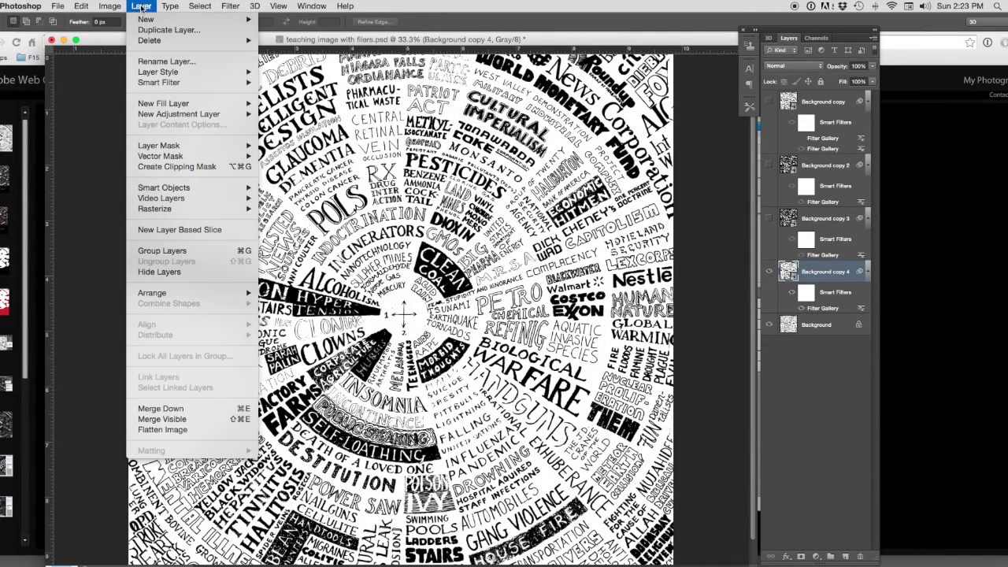
# Step: Browse the Image, Select and Filter menus, then bring the gallery's Torn Edges slide forward
pyautogui.click(111, 6)
pyautogui.moveTo(127, 42)
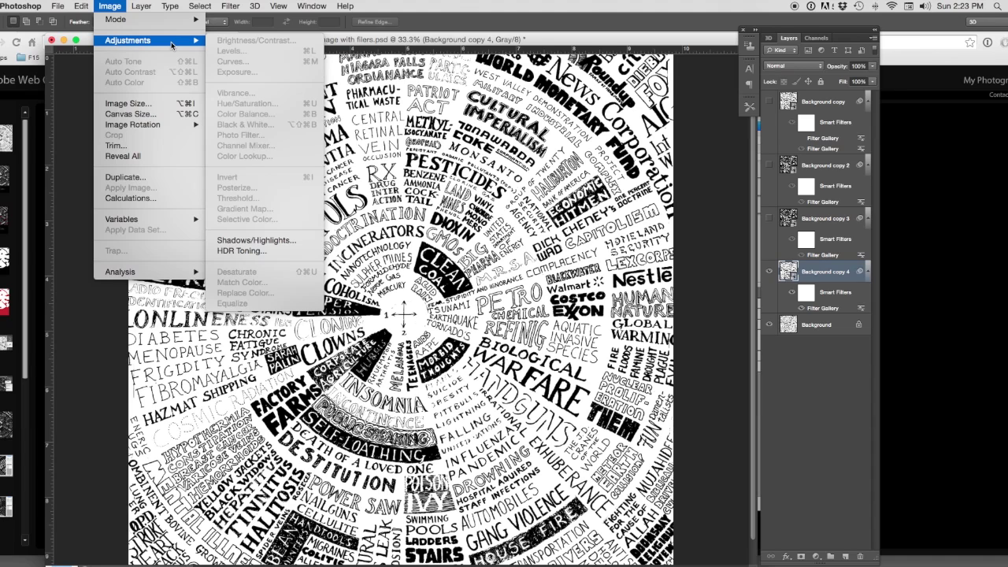
pyautogui.moveTo(191, 6)
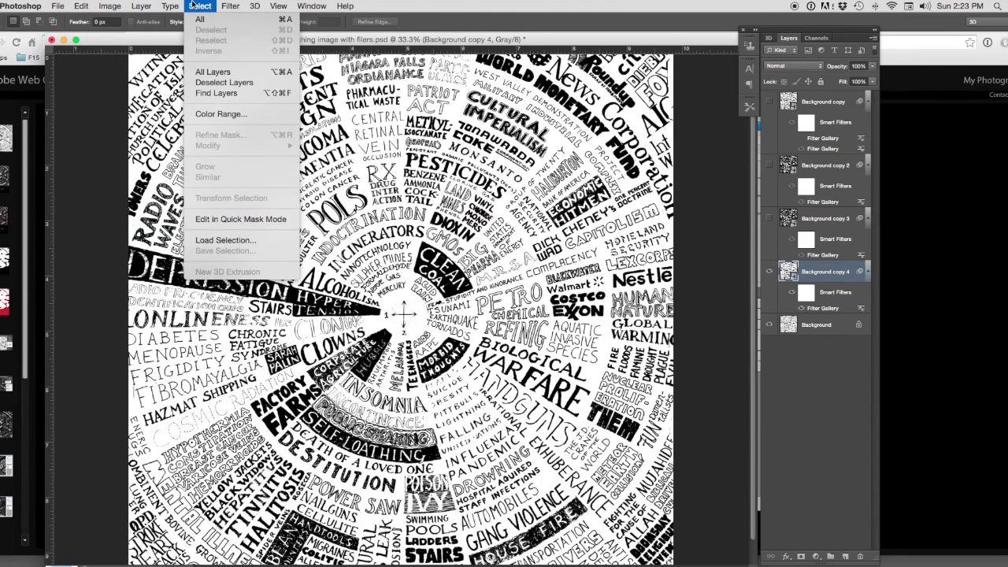
pyautogui.moveTo(229, 6)
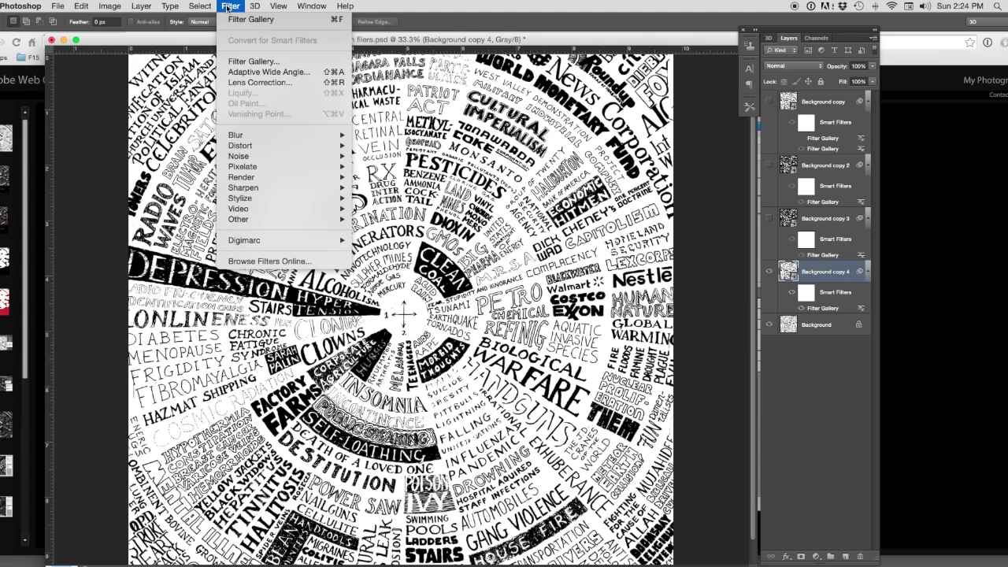
pyautogui.click(43, 285)
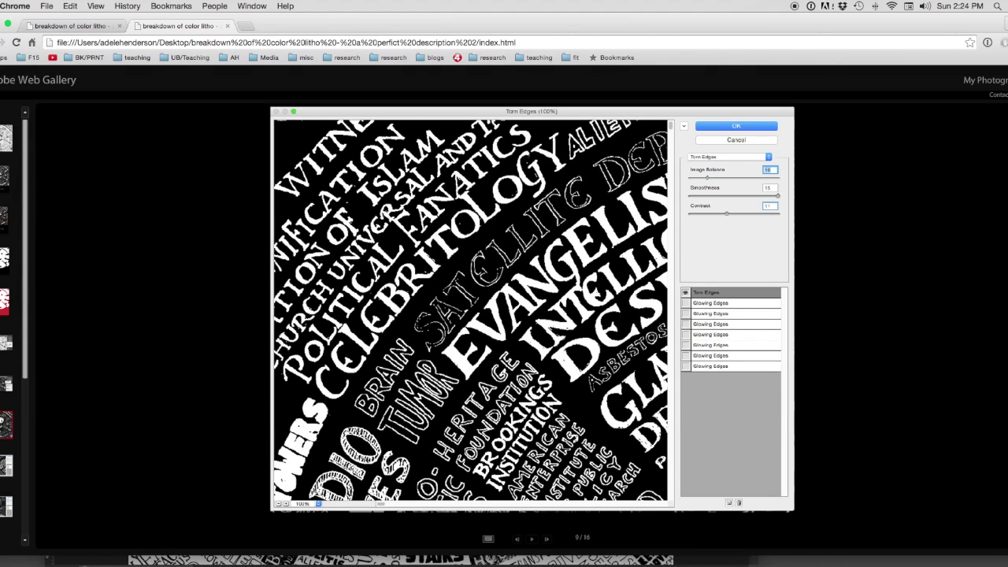
# Step: Browse the Poster Edges, Torn Edges, Accented Edges, Cutout and Ink Outlines example slides
pyautogui.click(6, 500)
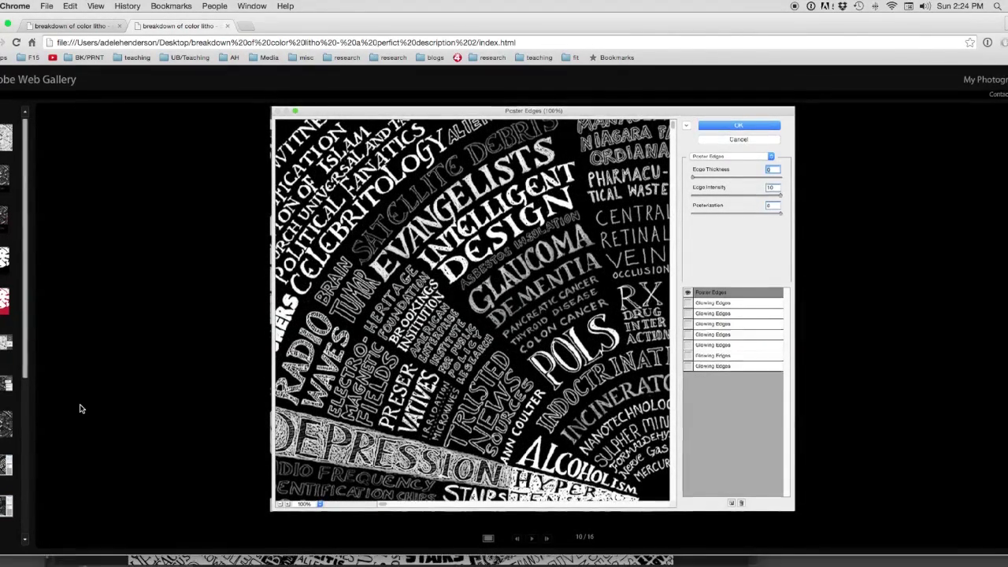
pyautogui.moveTo(25, 378); pyautogui.dragTo(34, 512)
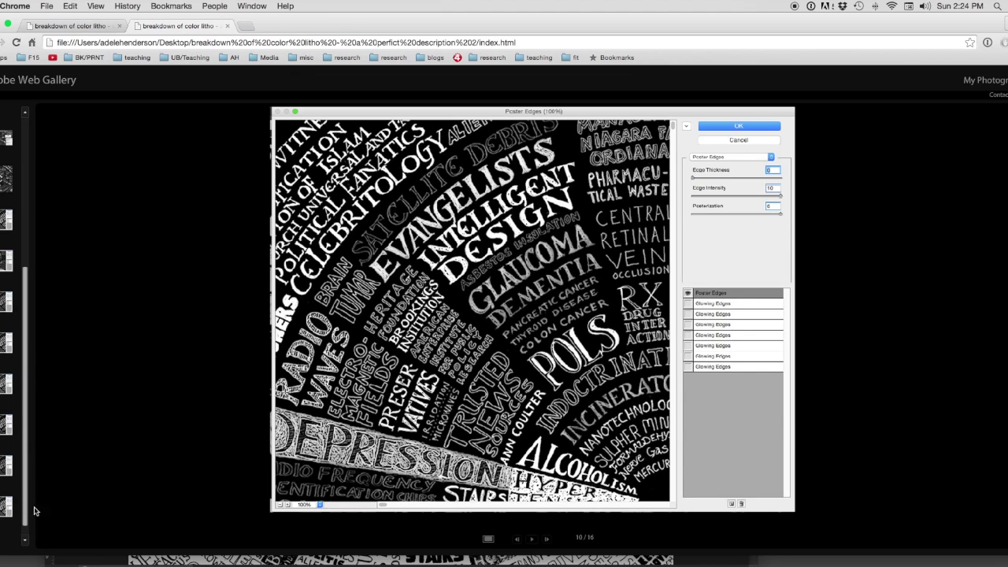
pyautogui.click(6, 344)
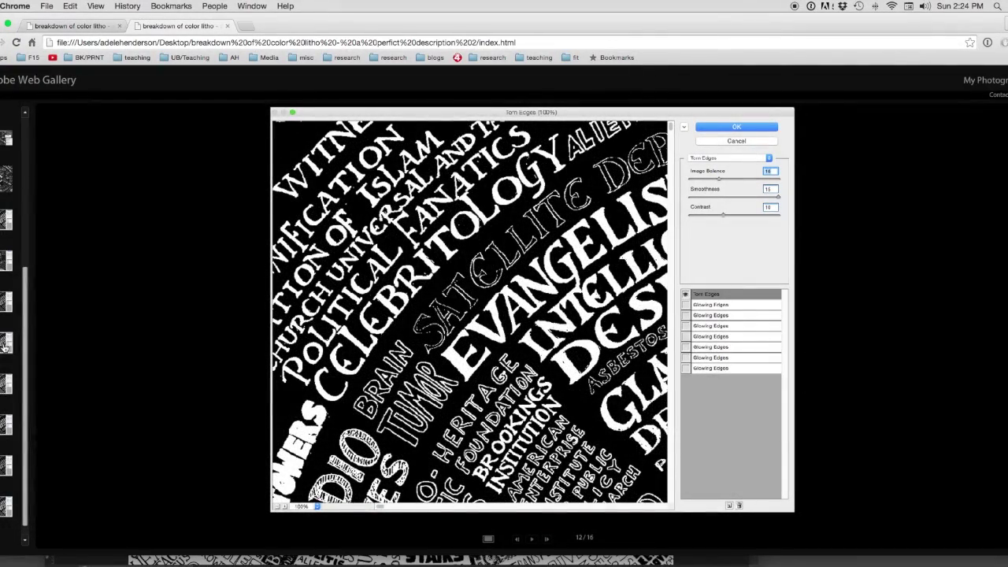
pyautogui.click(7, 385)
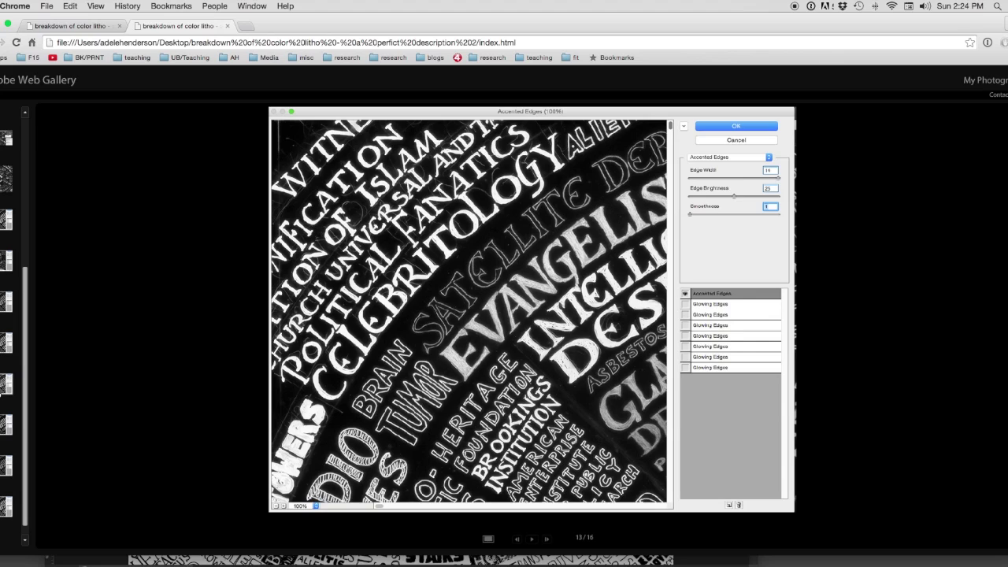
pyautogui.click(5, 425)
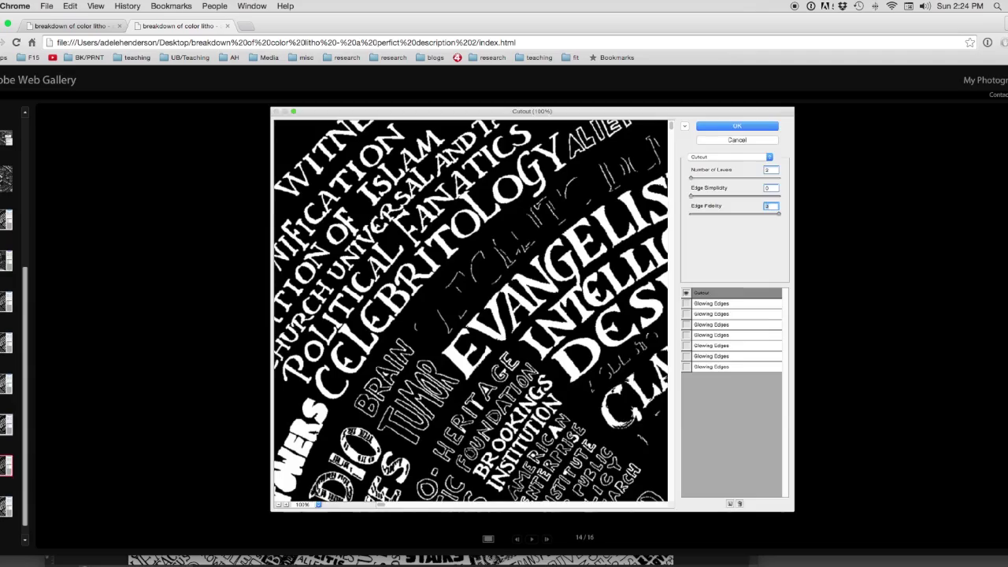
pyautogui.click(8, 508)
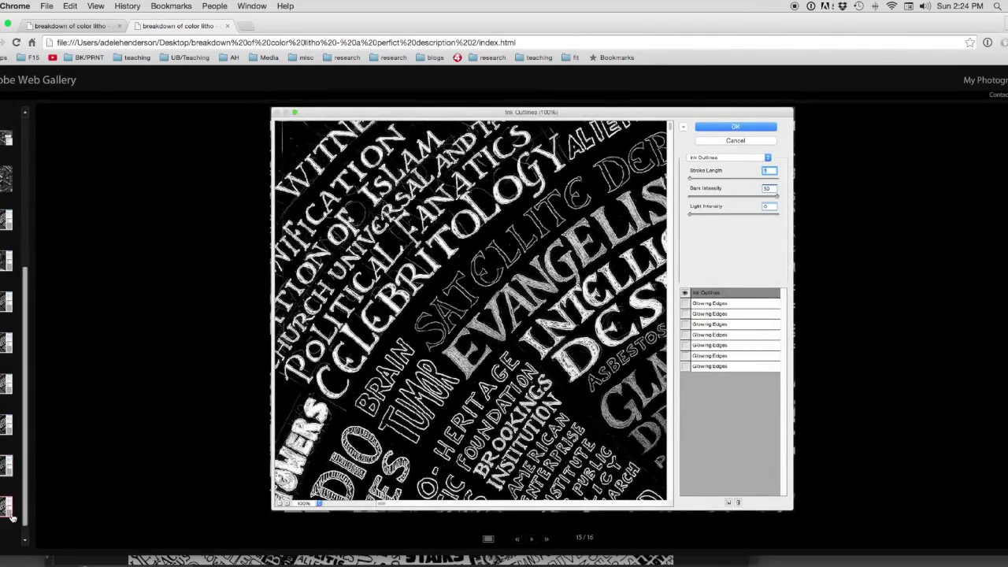
pyautogui.click(5, 511)
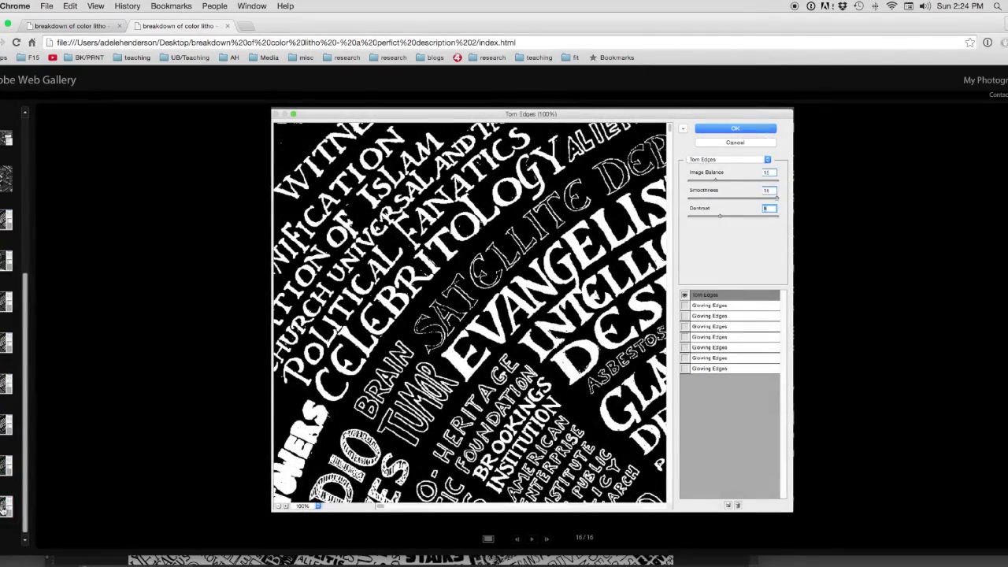
# Step: Settle on the Ink Outlines example, scroll the thumbnail strip, and return to Photoshop
pyautogui.click(4, 469)
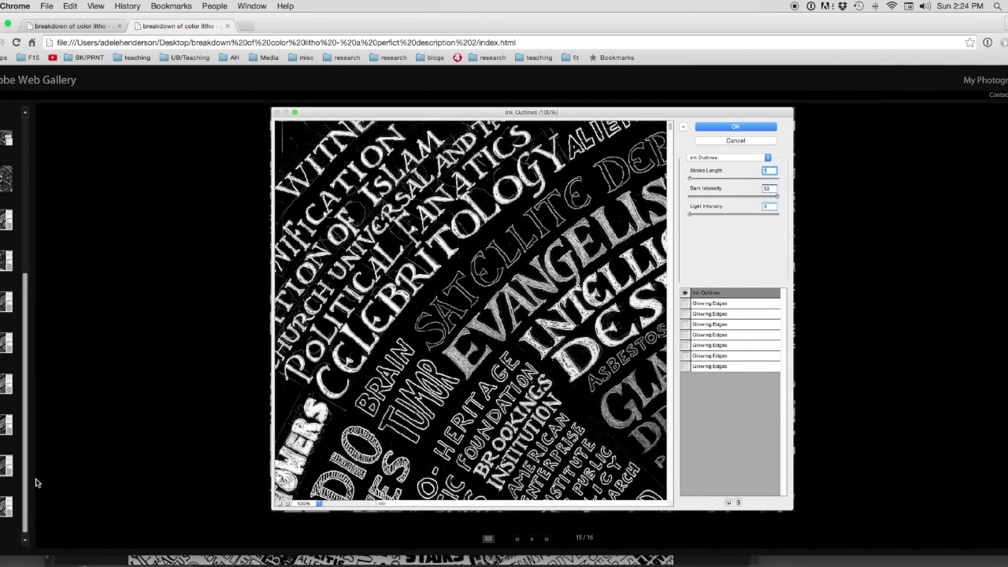
pyautogui.click(26, 529)
pyautogui.moveTo(26, 529); pyautogui.dragTo(34, 325)
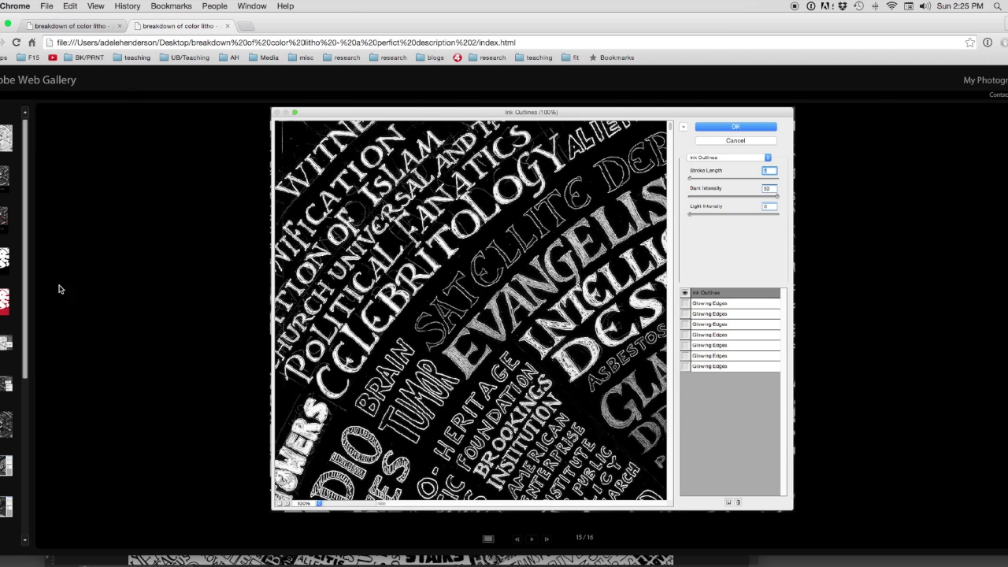
pyautogui.press('super+Tab')
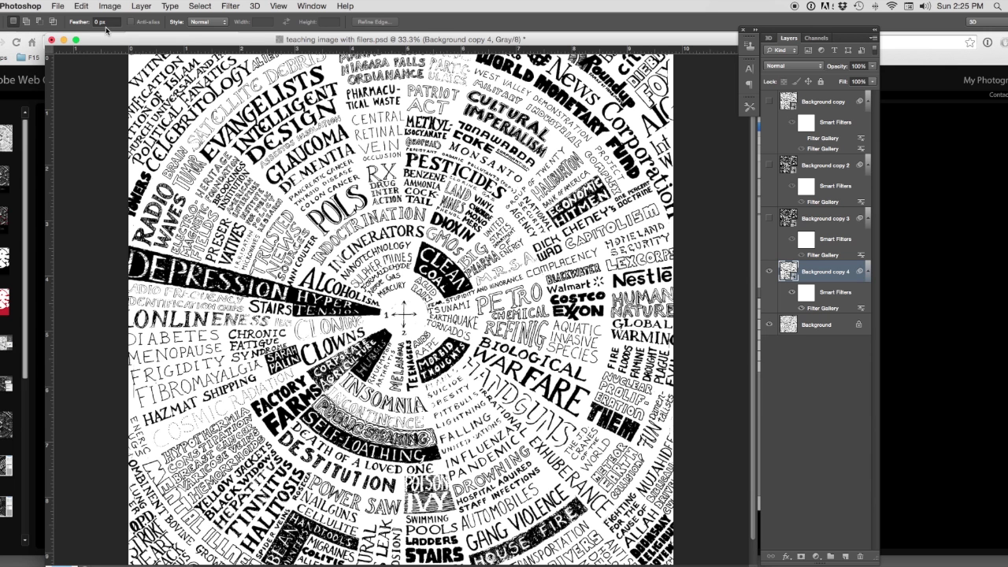
pyautogui.click(63, 6)
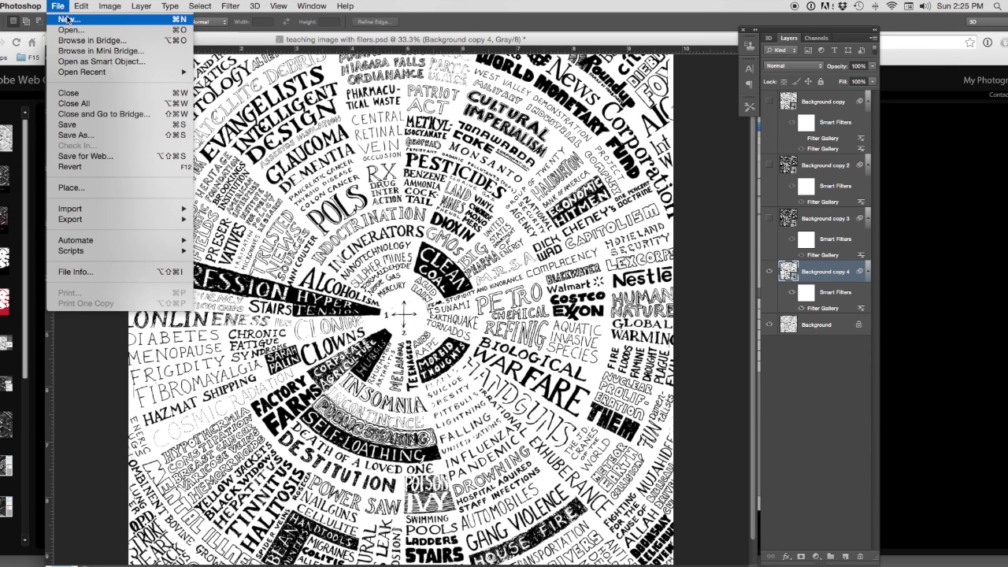
pyautogui.click(76, 135)
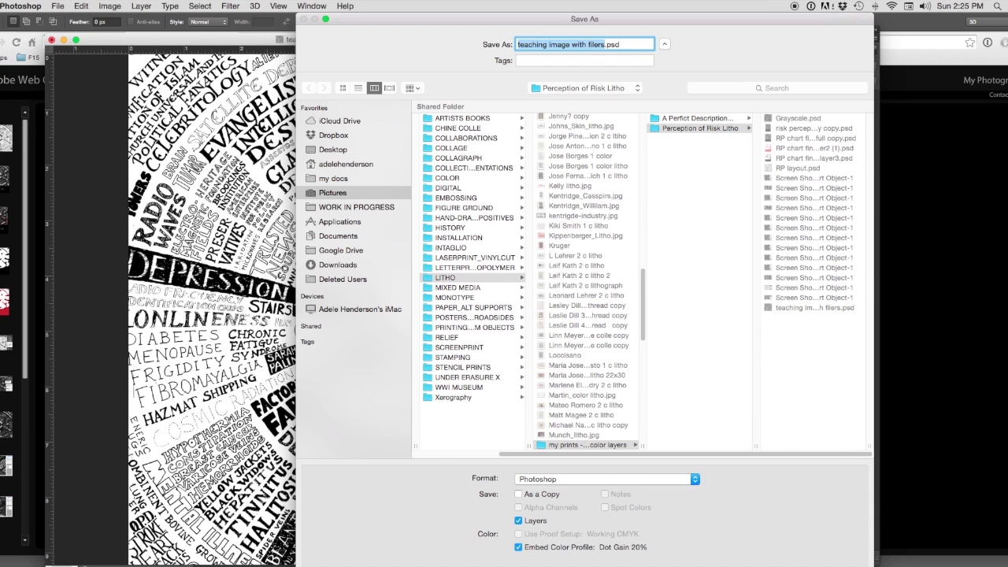
pyautogui.press('Return')
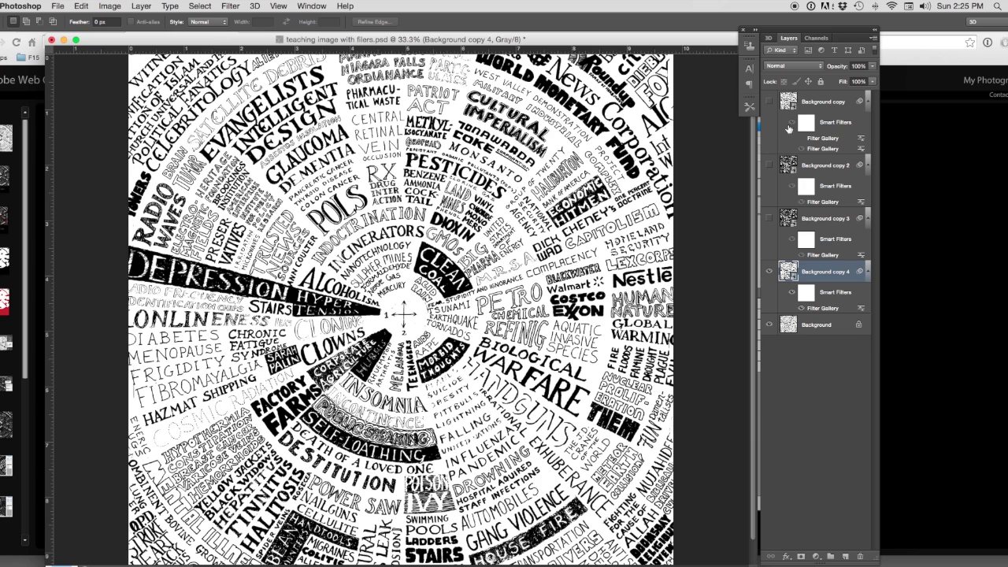
pyautogui.click(146, 6)
# Step: Flatten the image into one Background layer, discarding the hidden layers
pyautogui.click(176, 430)
pyautogui.click(584, 206)
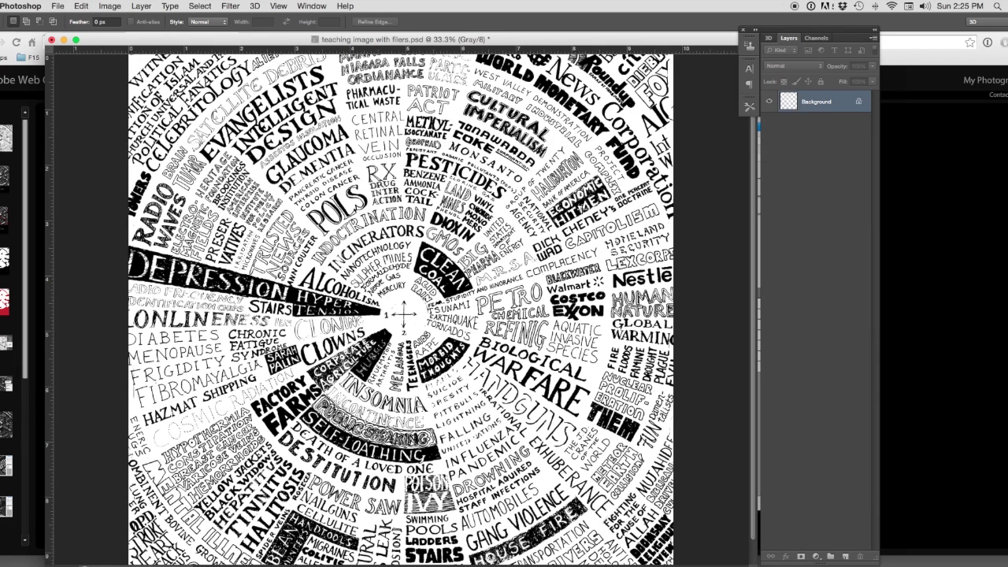
pyautogui.click(111, 7)
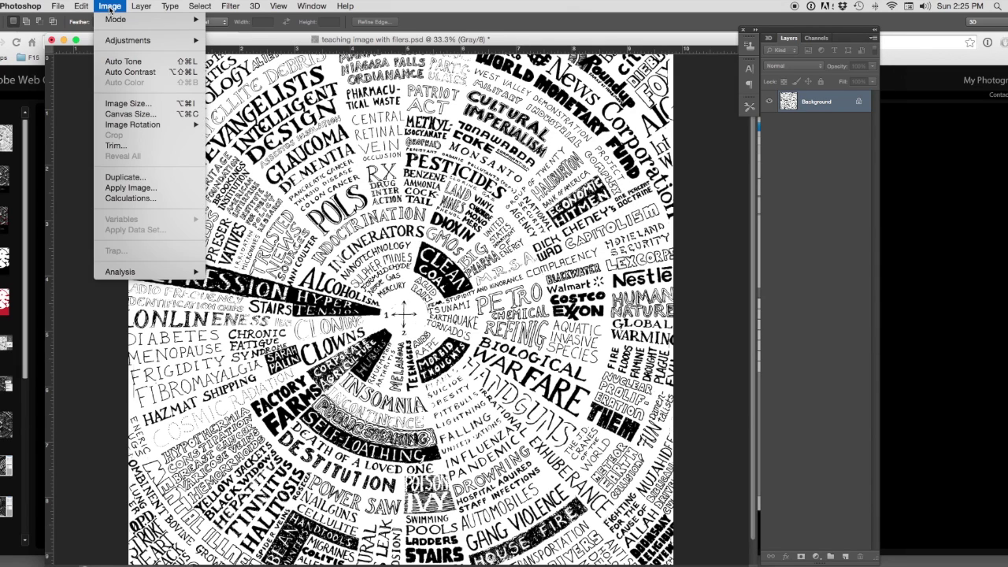
pyautogui.moveTo(53, 10)
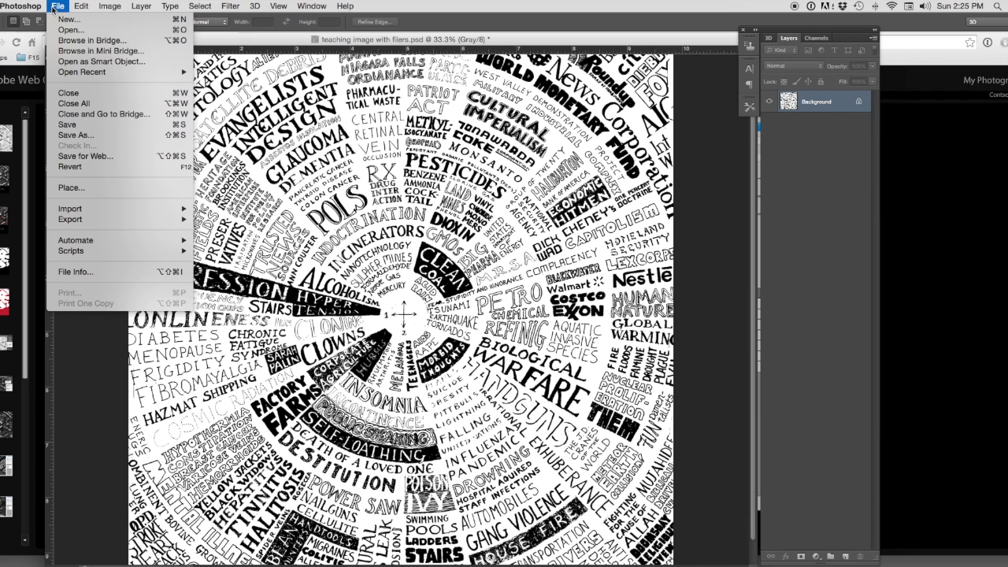
pyautogui.press('Escape')
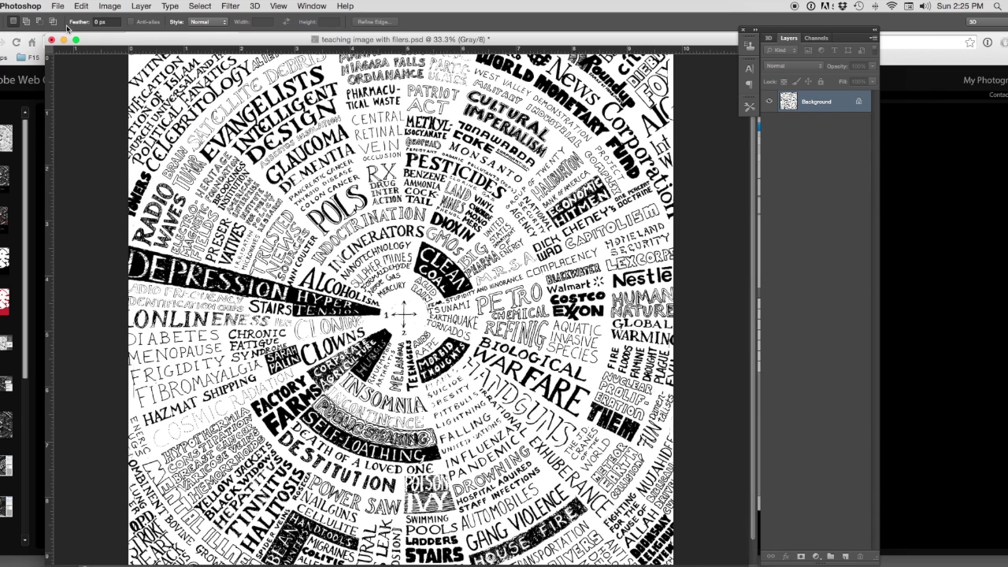
# Step: Save the flattened drawing as a new file named 'image with filers.psd'
pyautogui.click(58, 7)
pyautogui.click(77, 136)
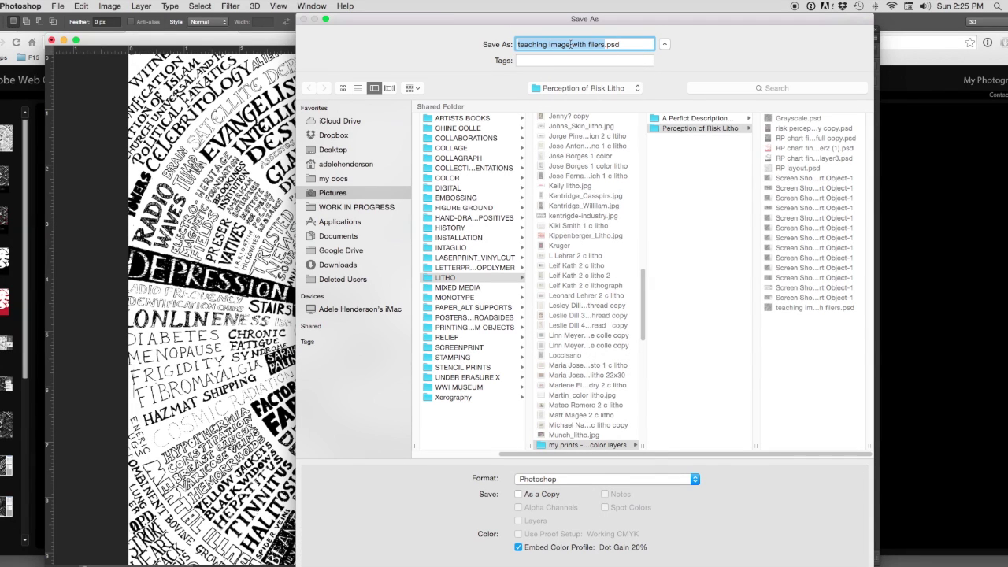
pyautogui.moveTo(551, 45); pyautogui.dragTo(513, 44)
pyautogui.press('BackSpace')
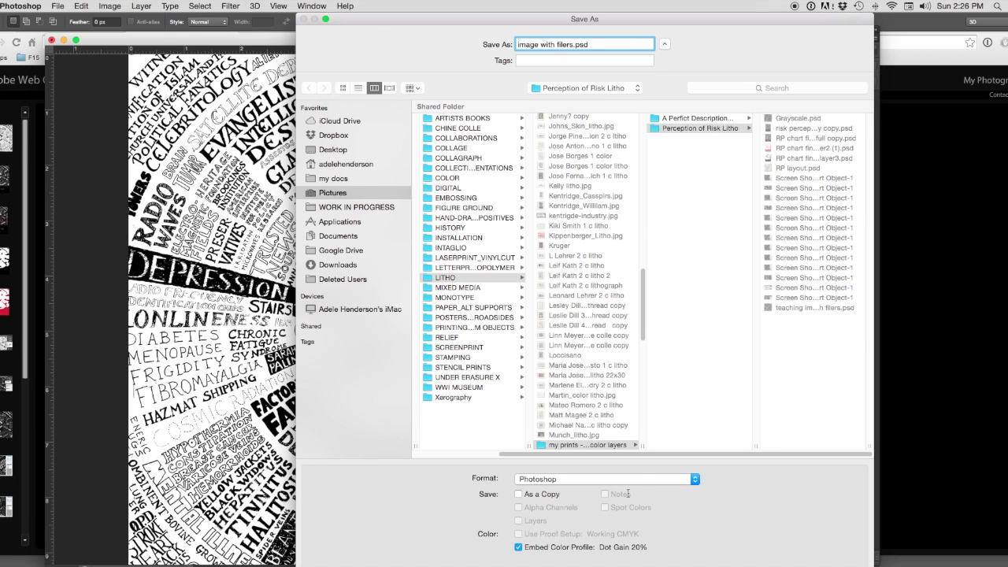
pyautogui.press('Return')
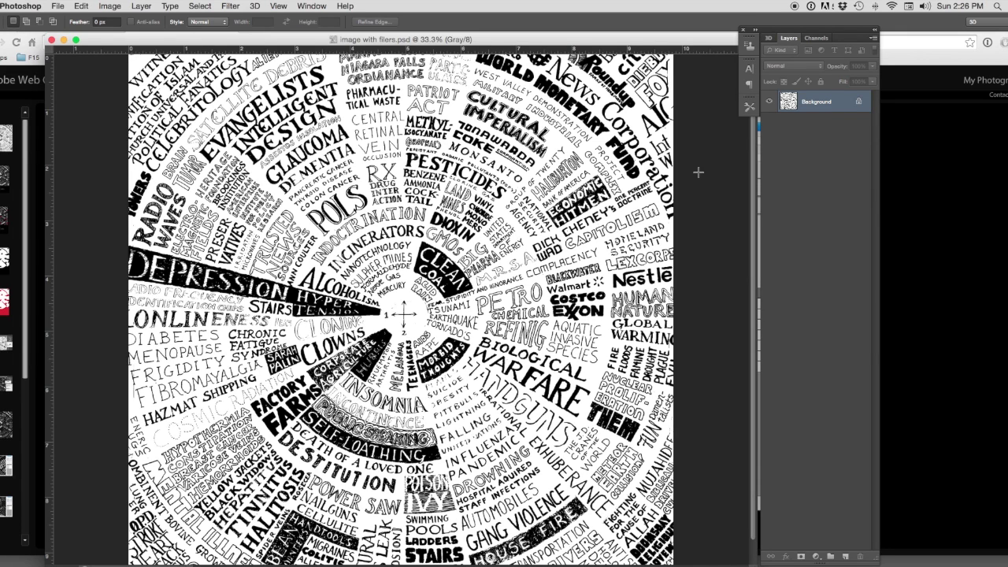
# Step: Resize the image to 20 inches tall at 300 ppi, replacing the 9.66 height
pyautogui.press('super+alt+i')
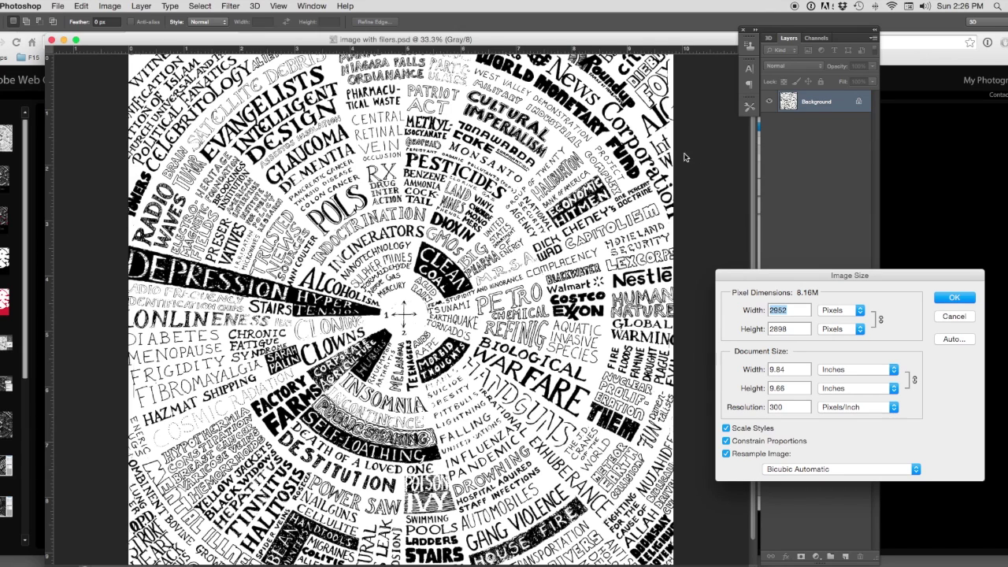
pyautogui.click(110, 6)
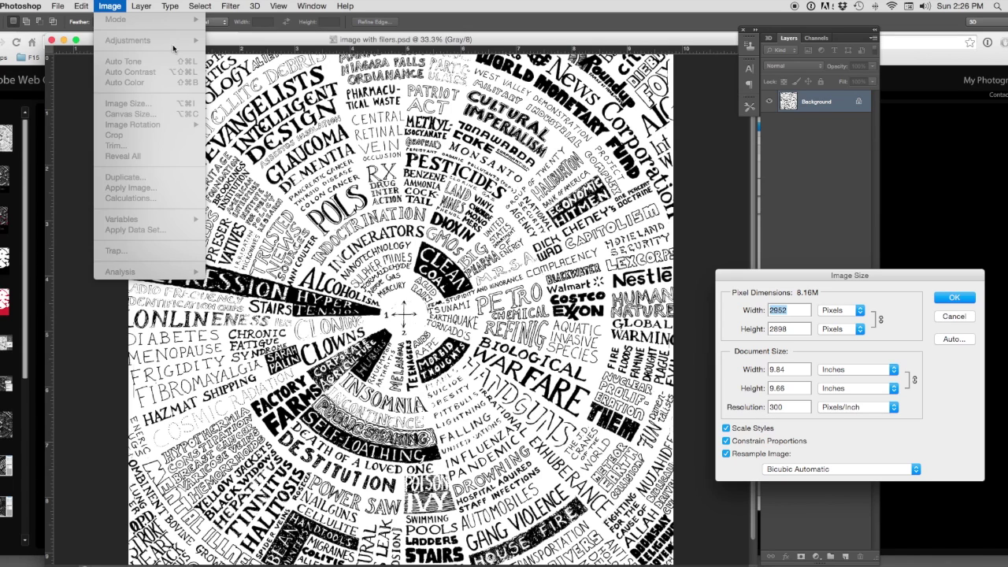
pyautogui.click(944, 280)
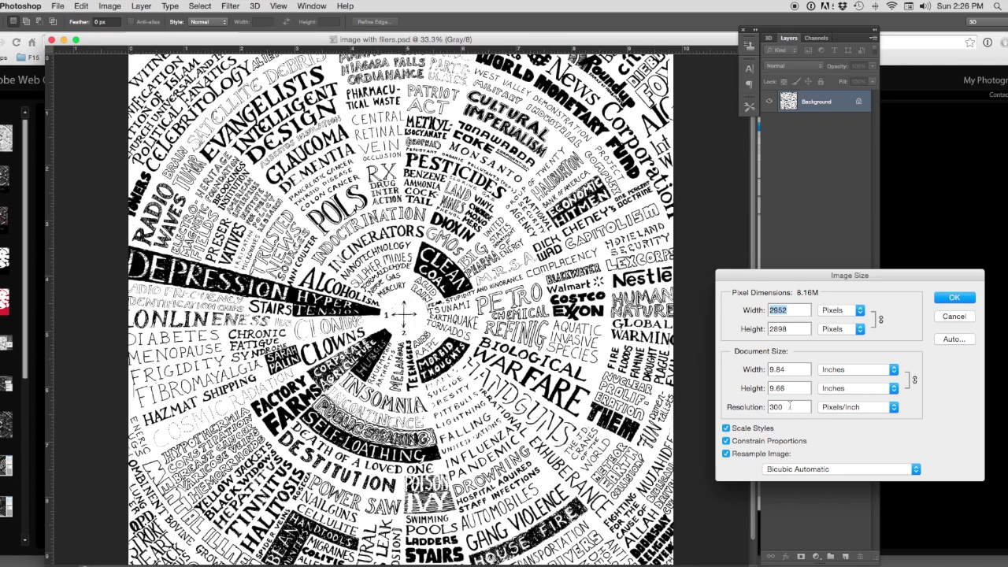
pyautogui.moveTo(792, 387); pyautogui.dragTo(750, 390)
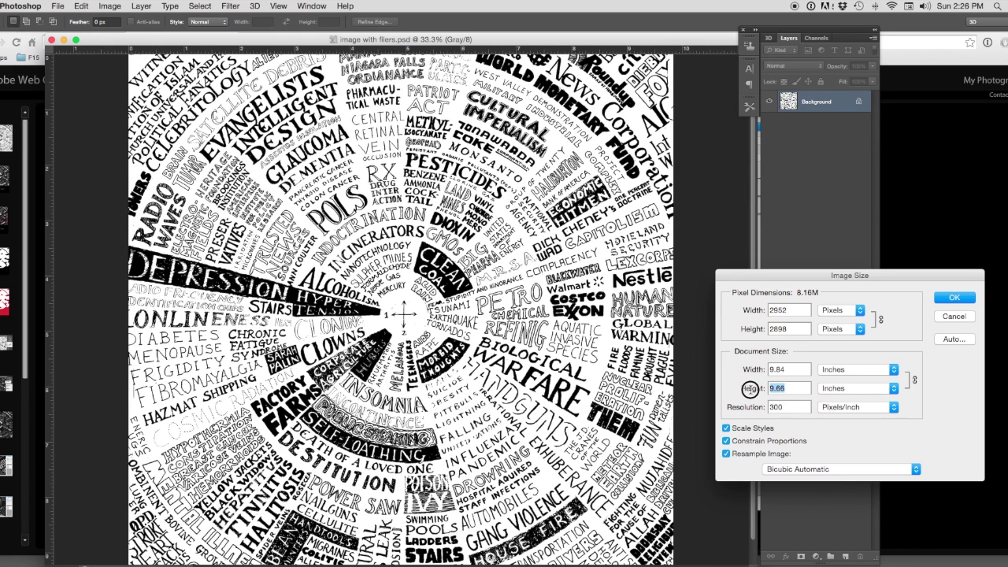
pyautogui.write('20')
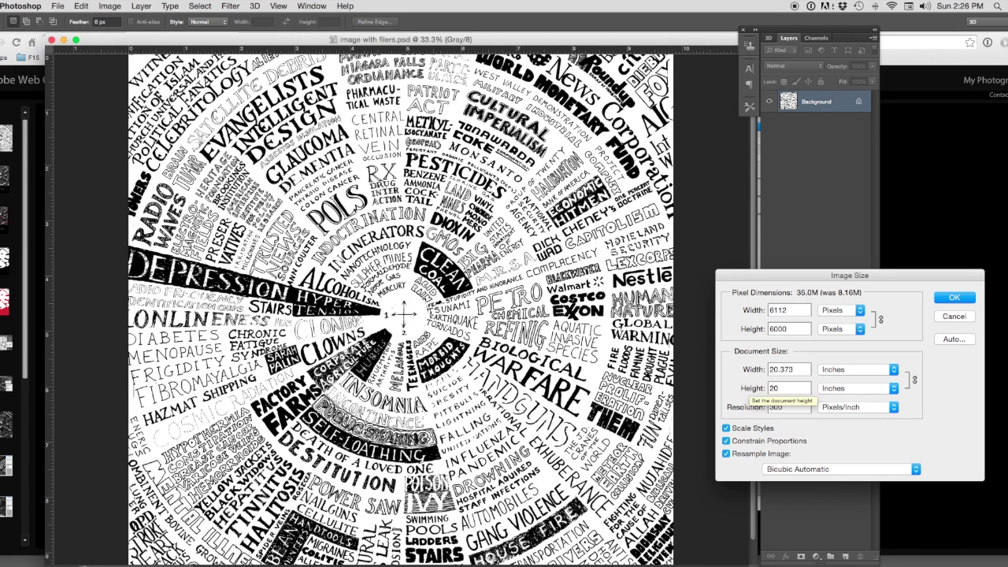
pyautogui.click(950, 298)
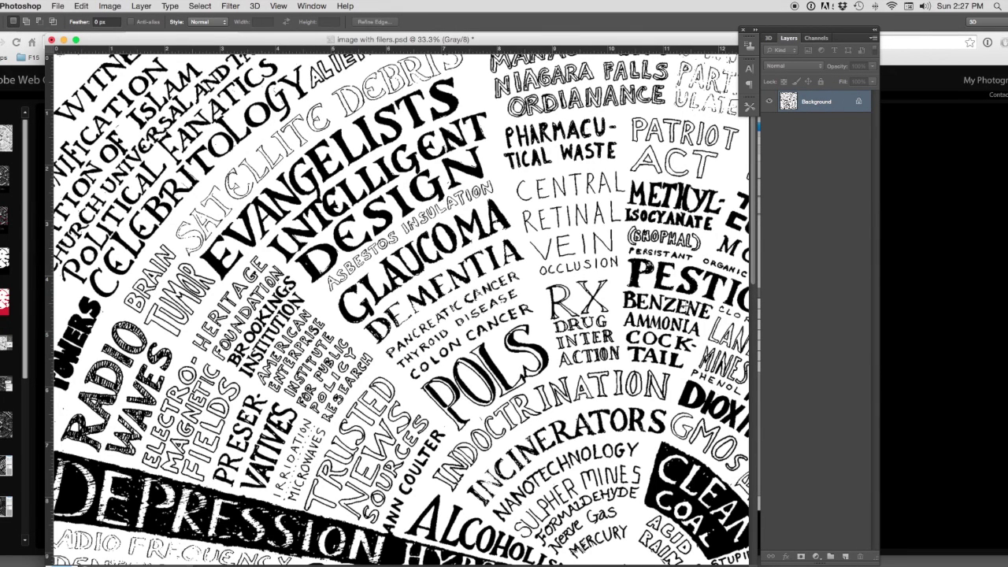
# Step: Adjust the zoom and nudge the document window right to view the whole enlarged drawing
pyautogui.press('super+minus')
pyautogui.press('super+minus')
pyautogui.press('super+minus')
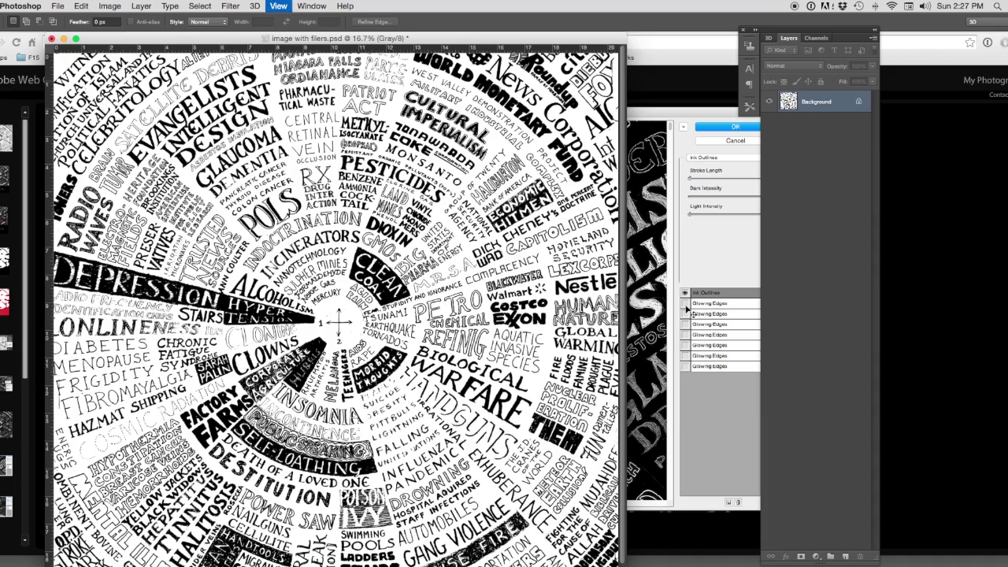
pyautogui.press('super+plus')
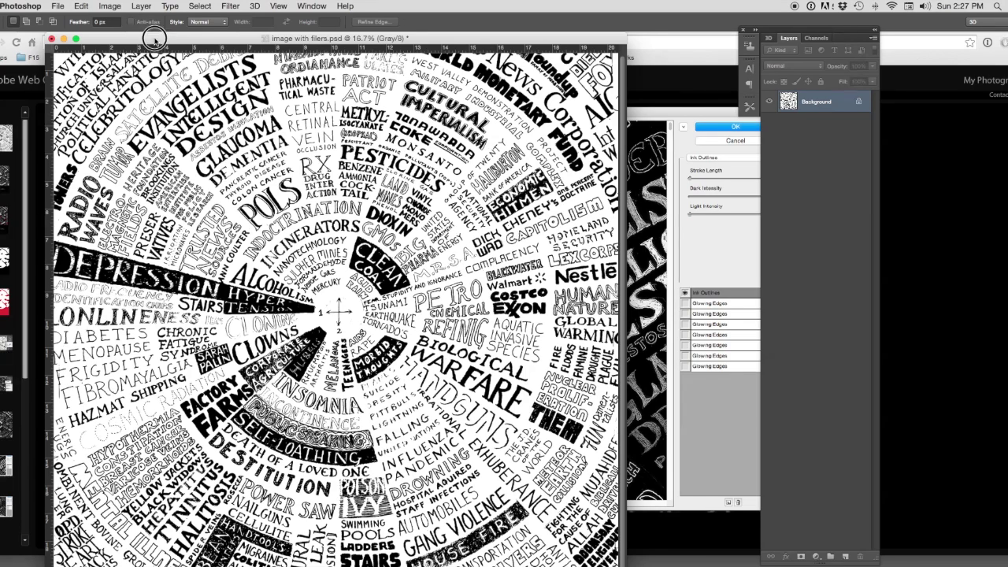
pyautogui.moveTo(155, 38); pyautogui.dragTo(203, 37)
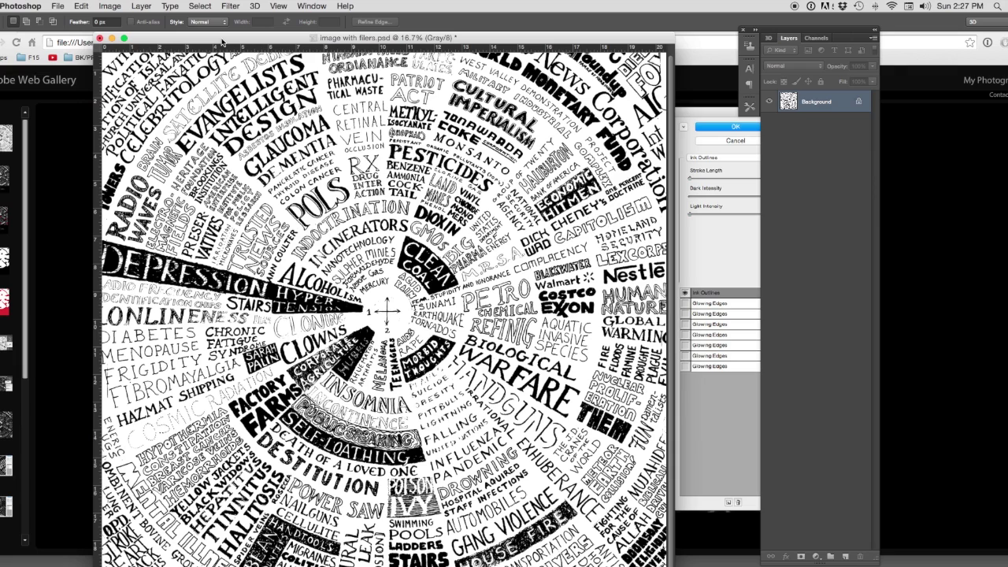